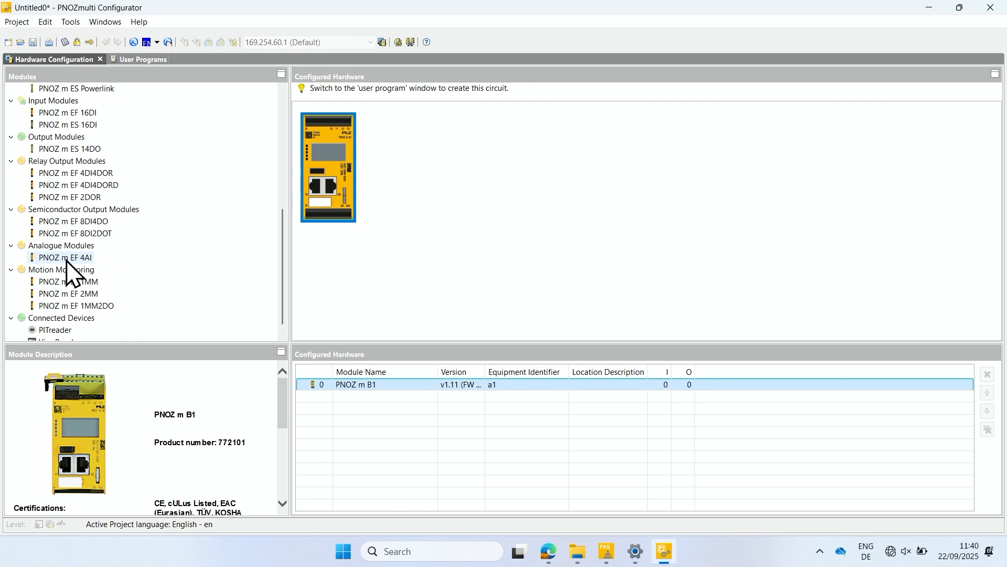
Step: Add a PNOZ m EF 4AI analogue module and a PNOZ m EF 8DI4DO semiconductor output module to the hardware configuration
{"action": "double_click", "coordinate": [67, 258]}
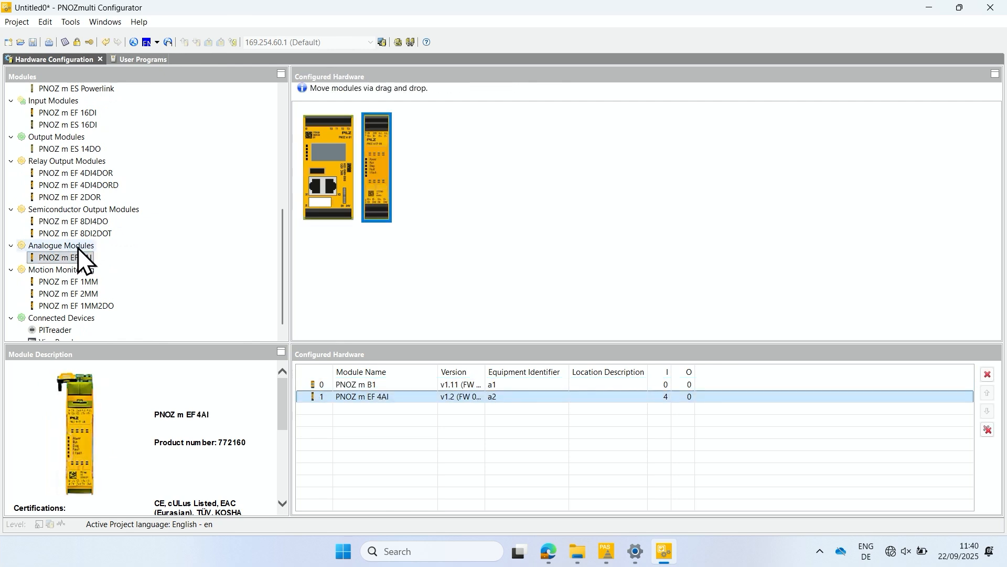
{"action": "double_click", "coordinate": [90, 222]}
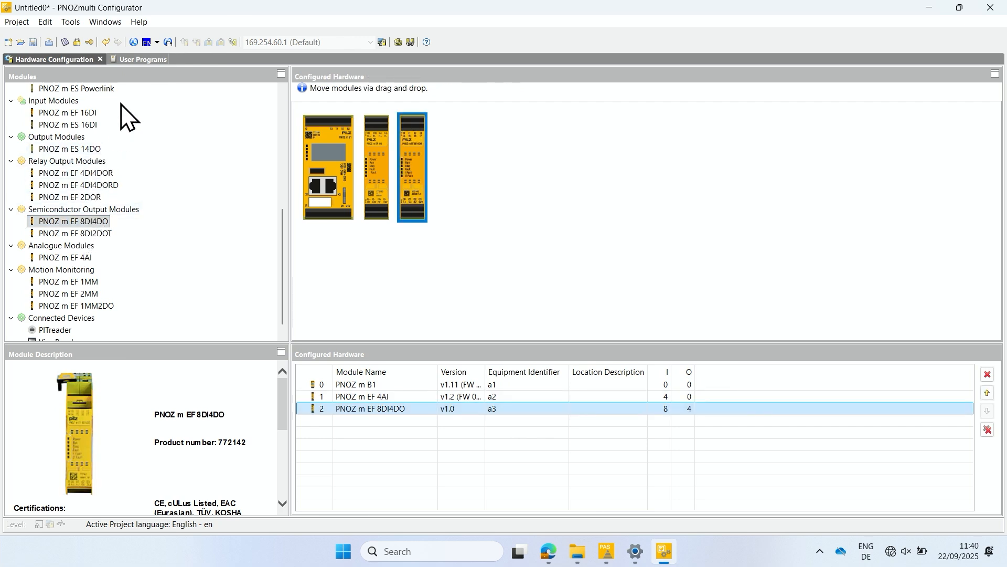
Step: Open Page 1 of the PNOZ m EF 4AI module program in the user programs and look through its available elements
{"action": "left_click", "coordinate": [132, 62]}
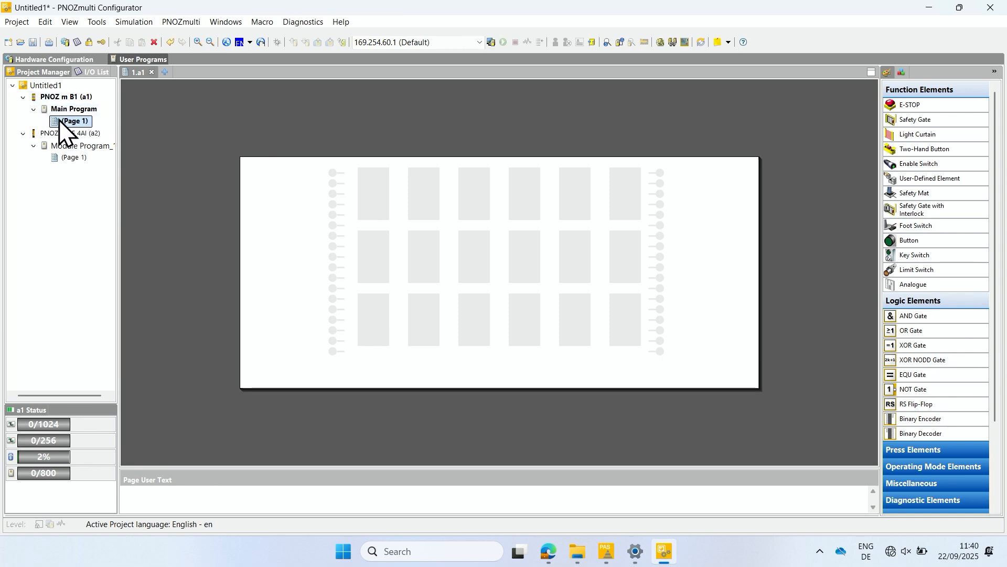
{"action": "double_click", "coordinate": [74, 158]}
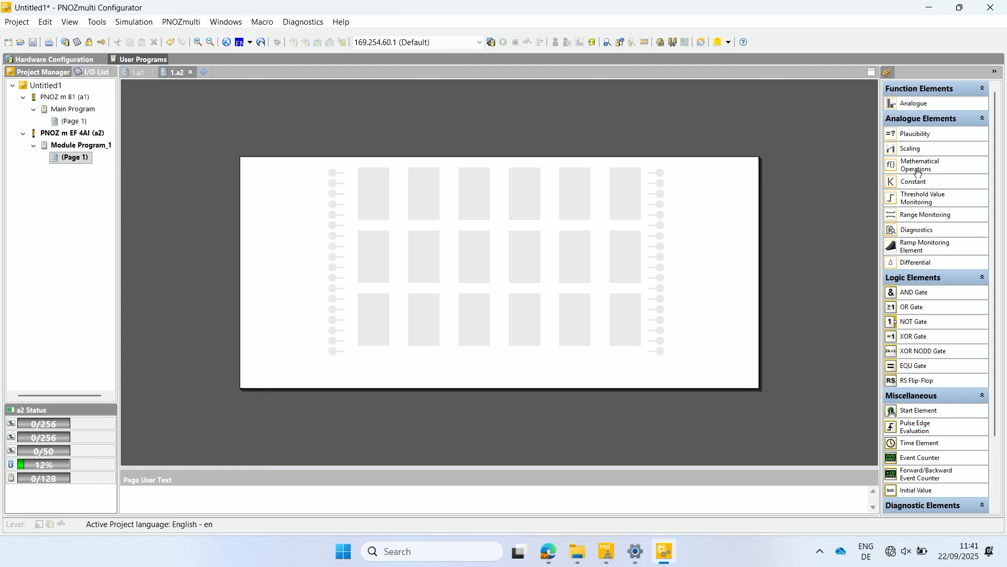
{"action": "scroll", "coordinate": [942, 320], "scroll_direction": "down", "scroll_amount": 3}
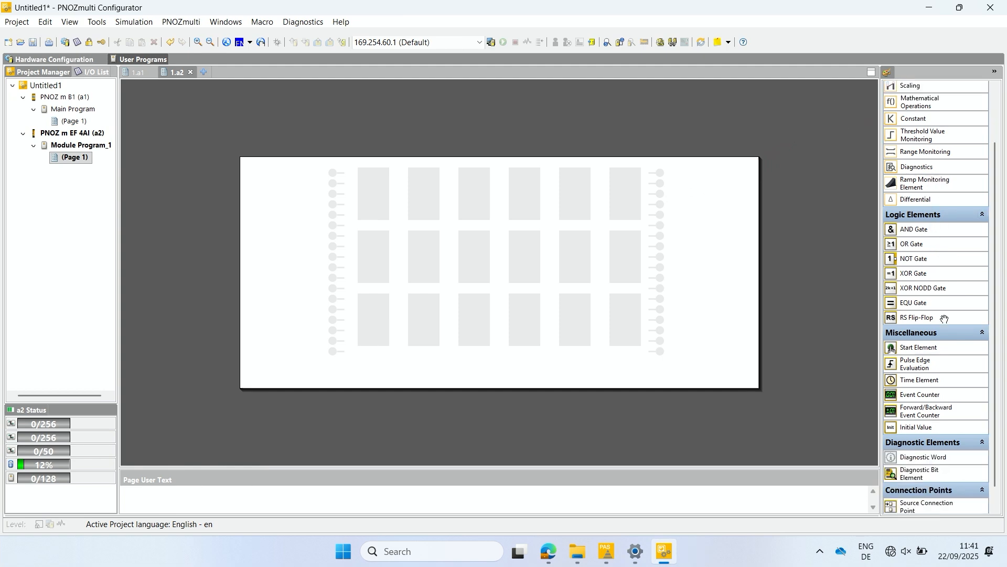
{"action": "scroll", "coordinate": [942, 318], "scroll_direction": "up", "scroll_amount": 2}
{"action": "scroll", "coordinate": [942, 317], "scroll_direction": "down", "scroll_amount": 1}
{"action": "scroll", "coordinate": [942, 317], "scroll_direction": "up", "scroll_amount": 2}
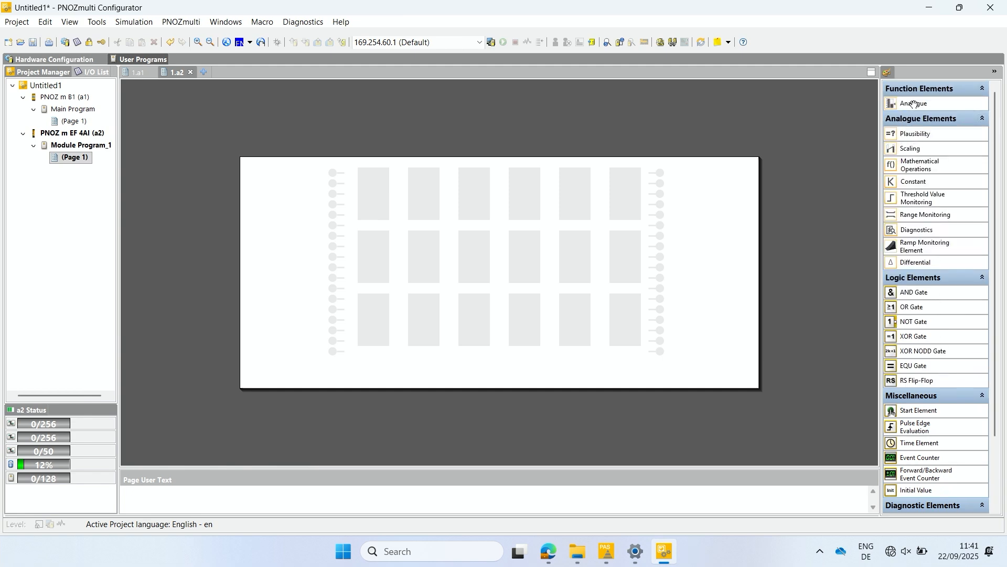
Step: Place an Analogue input element for a2.i0 in the first cell of the page and set its signal smoothing to 10 ms
{"action": "left_click_drag", "start_coordinate": [924, 105], "coordinate": [372, 197]}
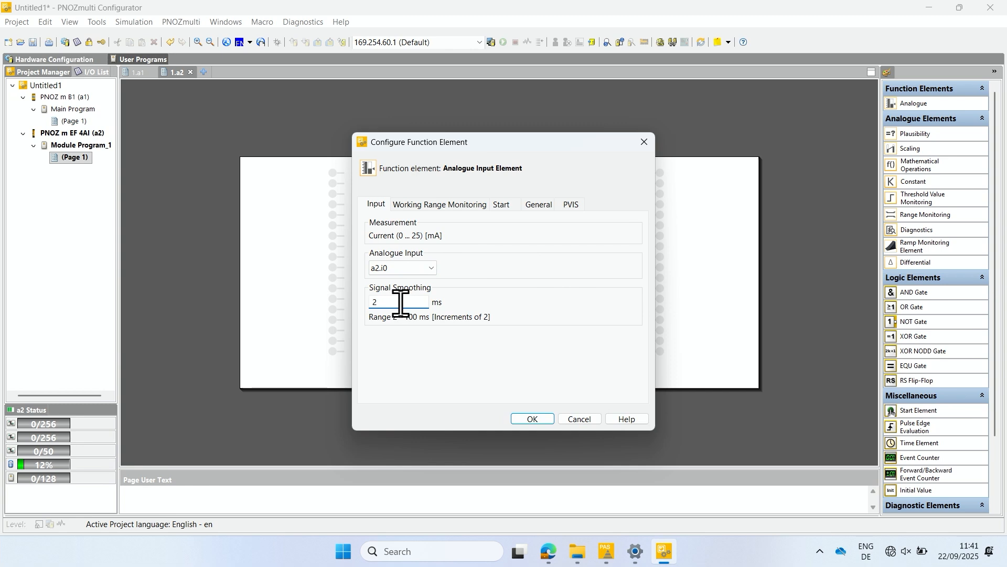
{"action": "key", "text": "BackSpace"}
{"action": "type", "text": "10"}
Step: Keep the input element's working range monitoring and automatic start, enter the equipment ID Sensor 1 and accept the configuration
{"action": "left_click", "coordinate": [439, 206]}
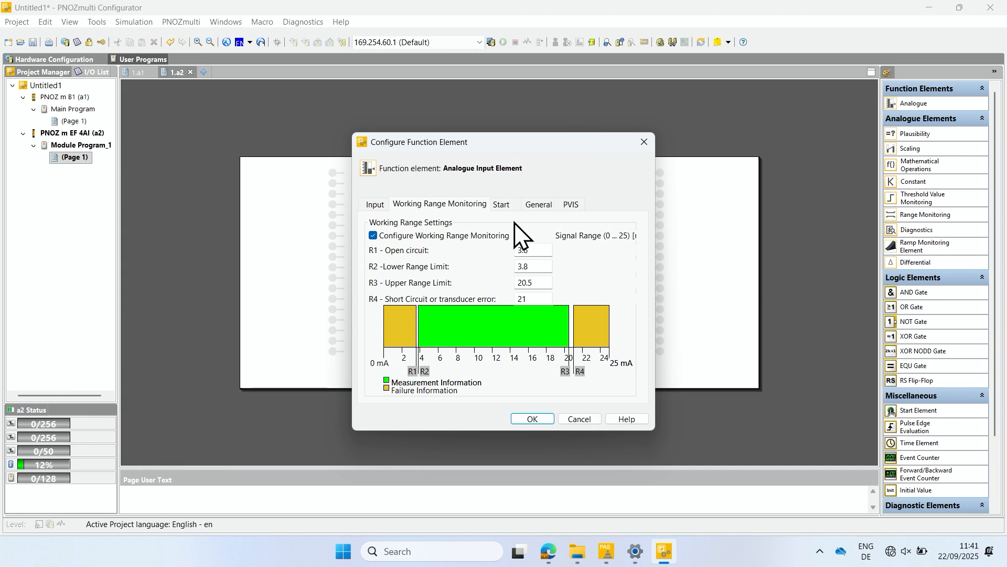
{"action": "left_click", "coordinate": [502, 210]}
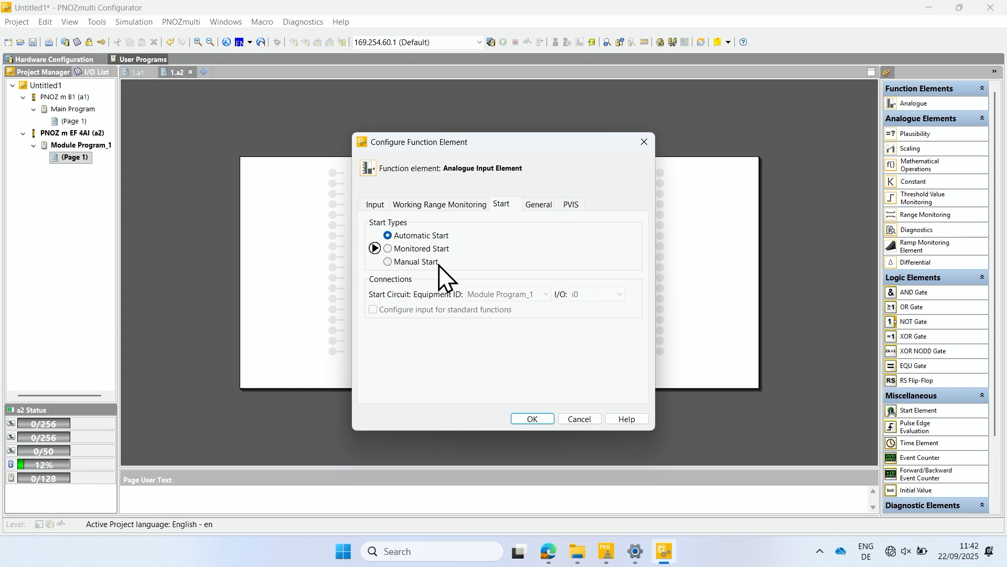
{"action": "left_click", "coordinate": [538, 205]}
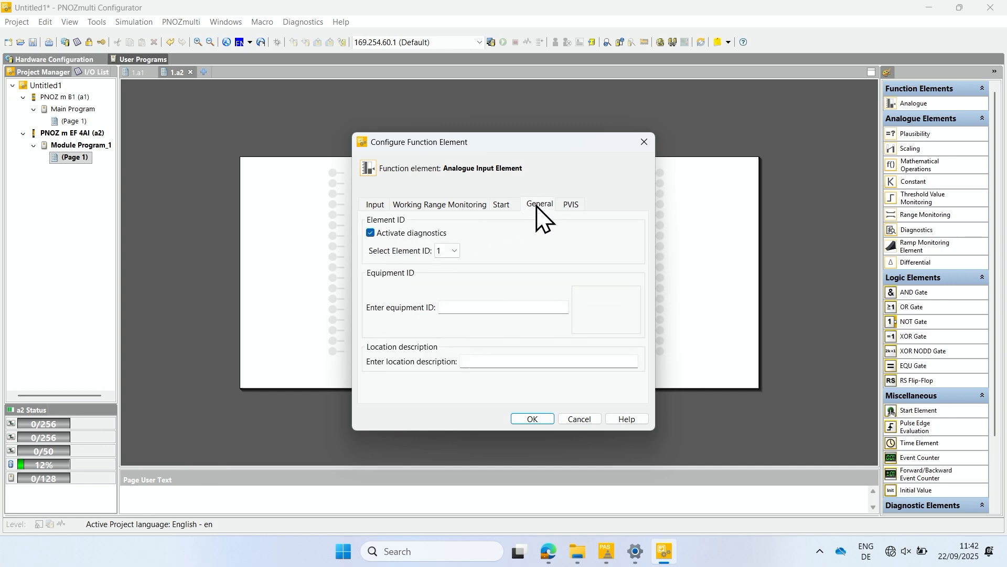
{"action": "left_click", "coordinate": [486, 306]}
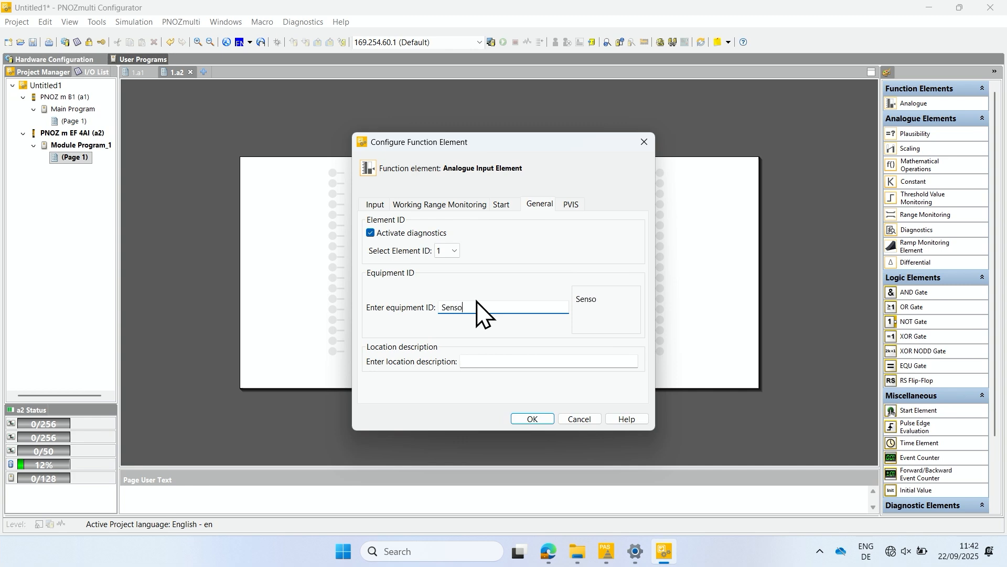
{"action": "left_click", "coordinate": [532, 418]}
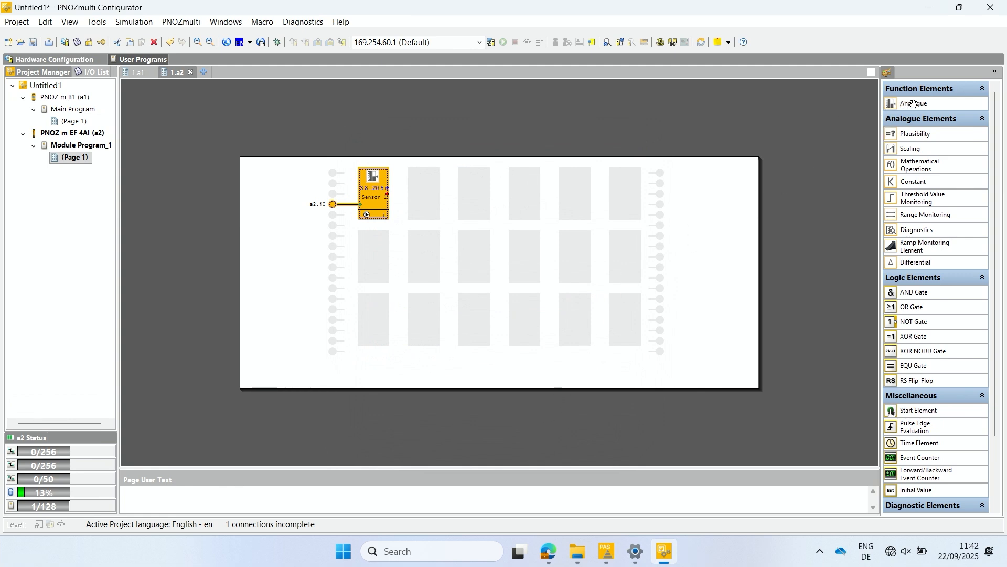
Step: Add a second Analogue input element for a2.i1 below the first, keeping its working range monitoring, with the equipment ID Sensor 2
{"action": "left_click_drag", "start_coordinate": [914, 103], "coordinate": [370, 252]}
{"action": "left_click", "coordinate": [402, 301]}
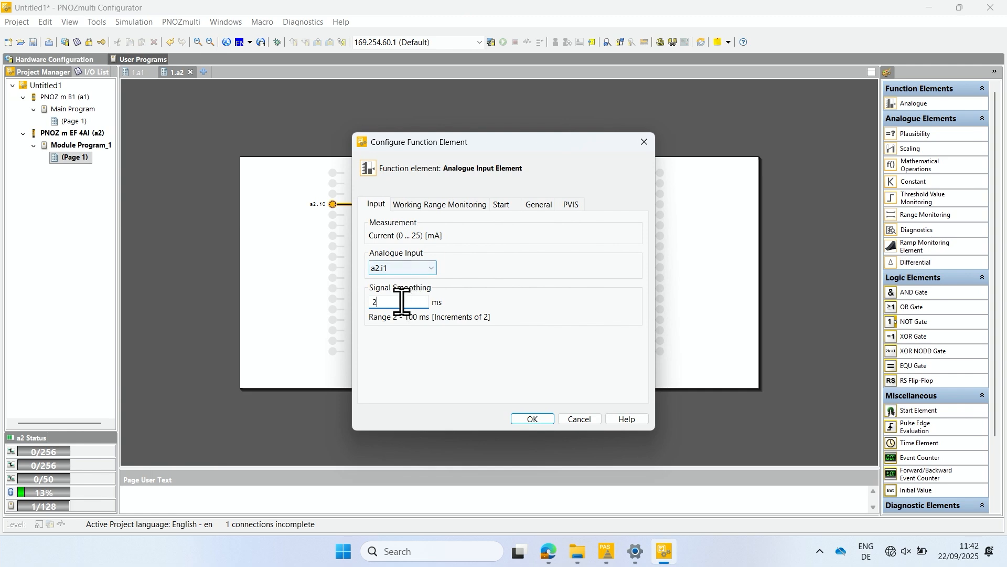
{"action": "left_click", "coordinate": [428, 204]}
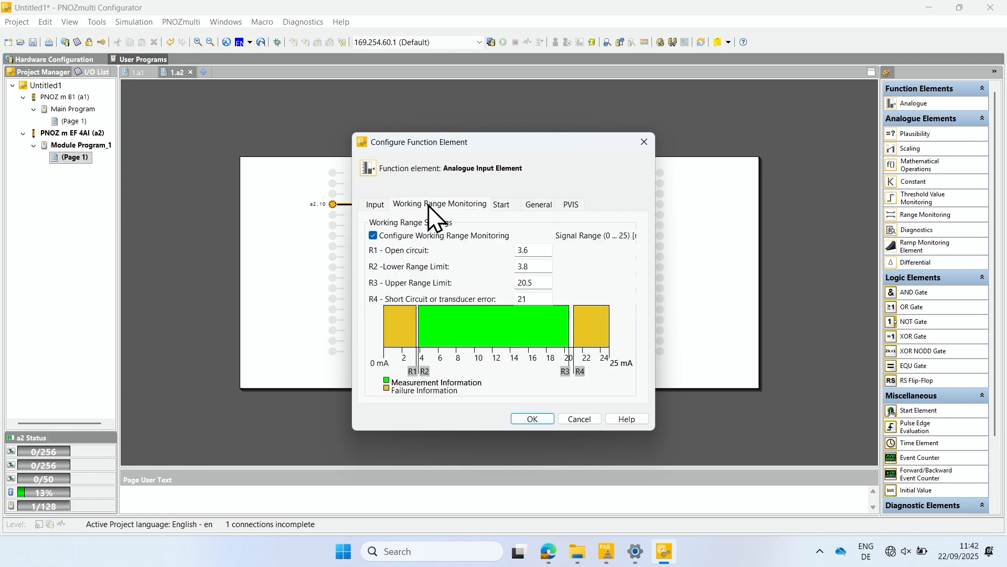
{"action": "left_click", "coordinate": [501, 204]}
{"action": "left_click", "coordinate": [539, 204]}
{"action": "left_click", "coordinate": [459, 309]}
{"action": "type", "text": "Sensor 2"}
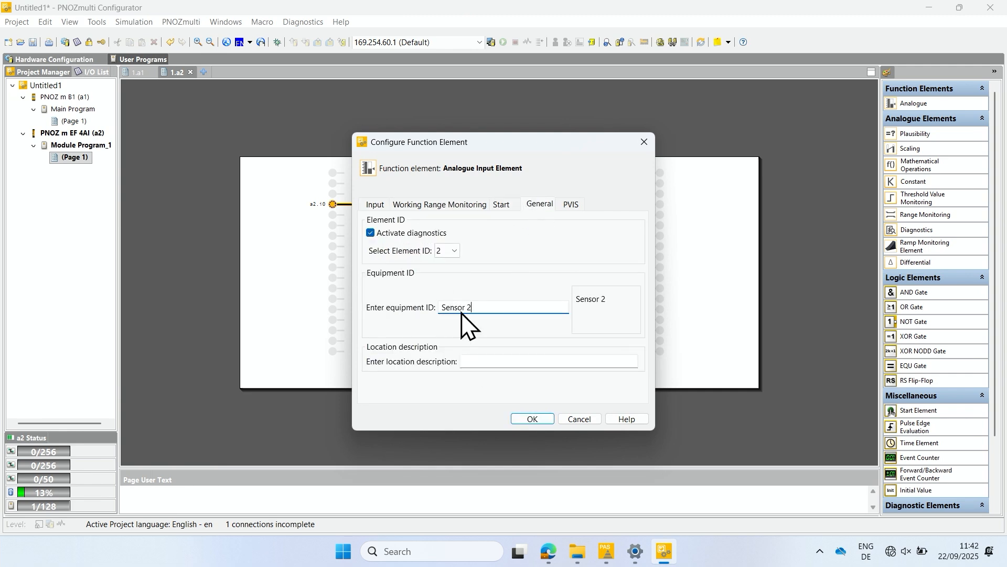
{"action": "left_click", "coordinate": [532, 418]}
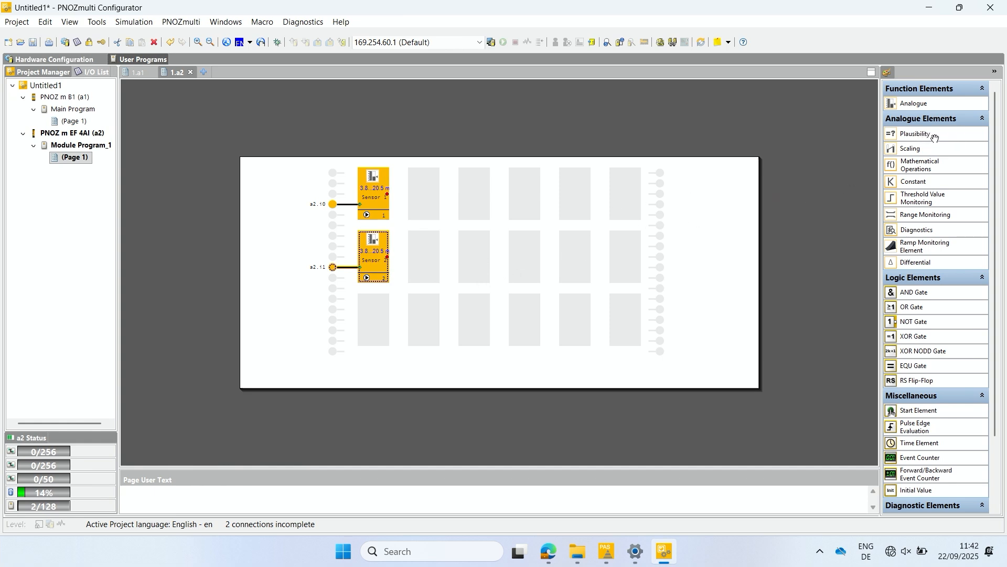
Step: Add a Plausibility element with a percentage tolerance of 0.1 % in the first row and connect both sensors' numeric outputs to its inputs
{"action": "left_click_drag", "start_coordinate": [931, 137], "coordinate": [466, 191]}
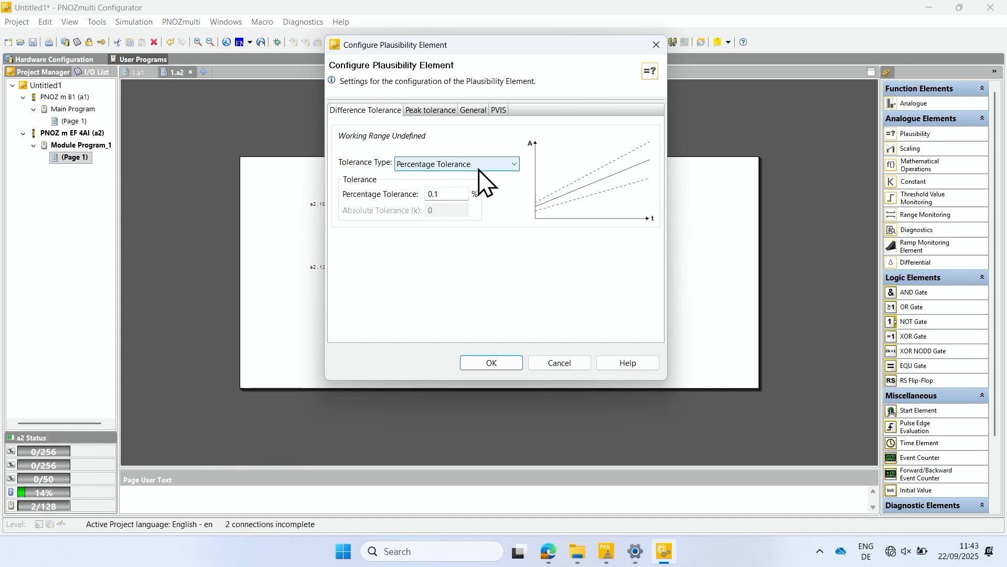
{"action": "left_click", "coordinate": [480, 169]}
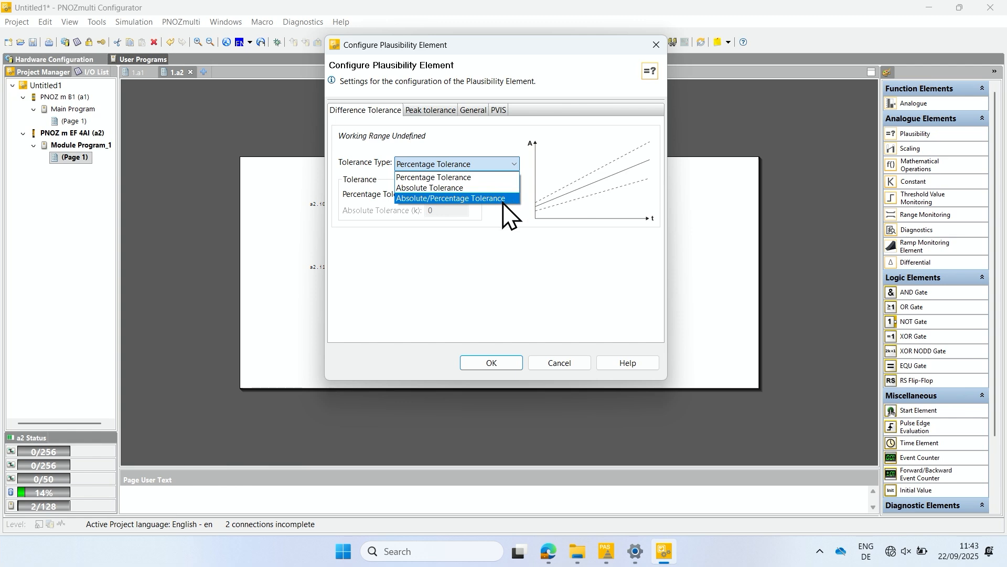
{"action": "left_click", "coordinate": [487, 178]}
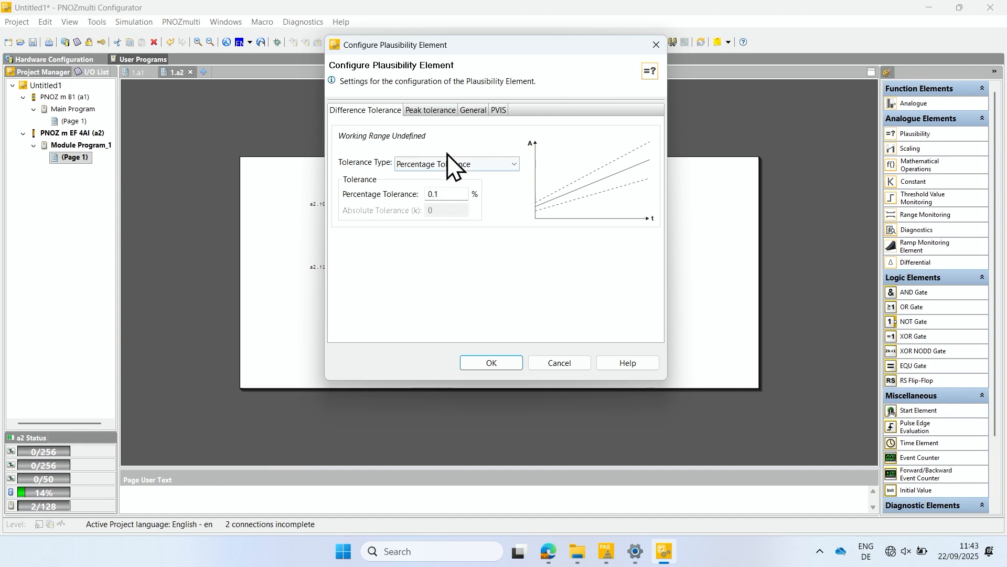
{"action": "left_click", "coordinate": [438, 110]}
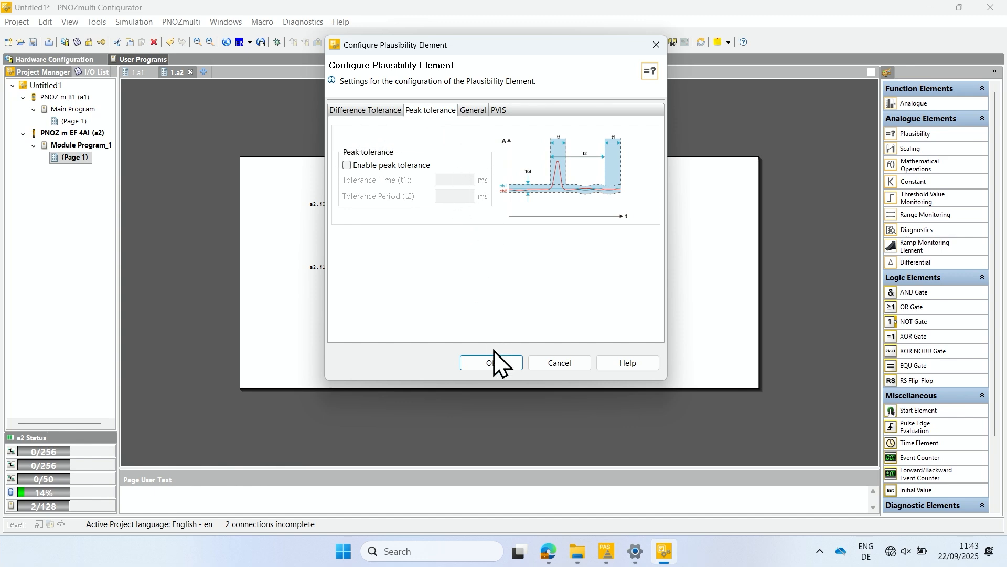
{"action": "left_click", "coordinate": [491, 365]}
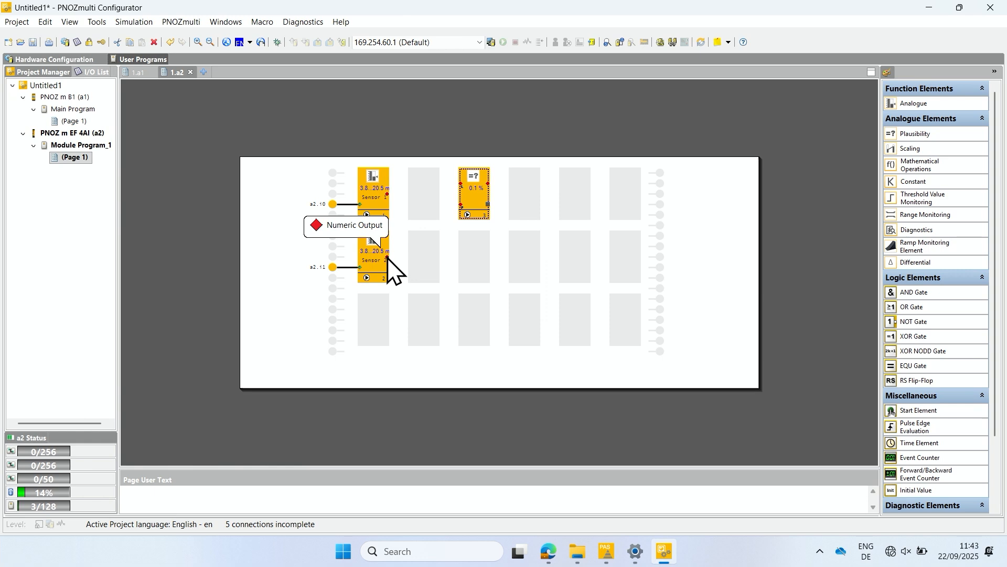
{"action": "left_click_drag", "start_coordinate": [388, 257], "coordinate": [461, 204]}
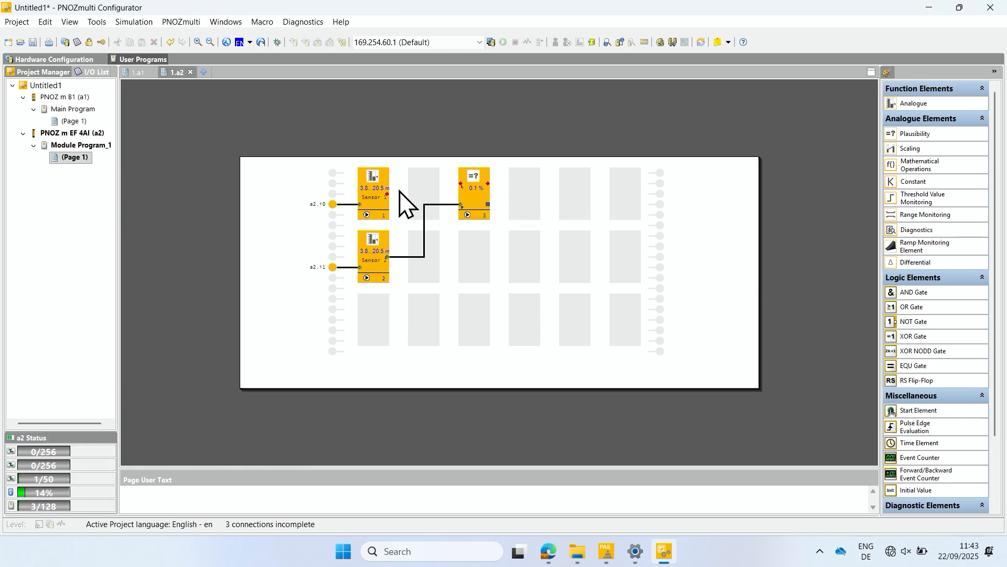
{"action": "left_click_drag", "start_coordinate": [388, 194], "coordinate": [462, 185]}
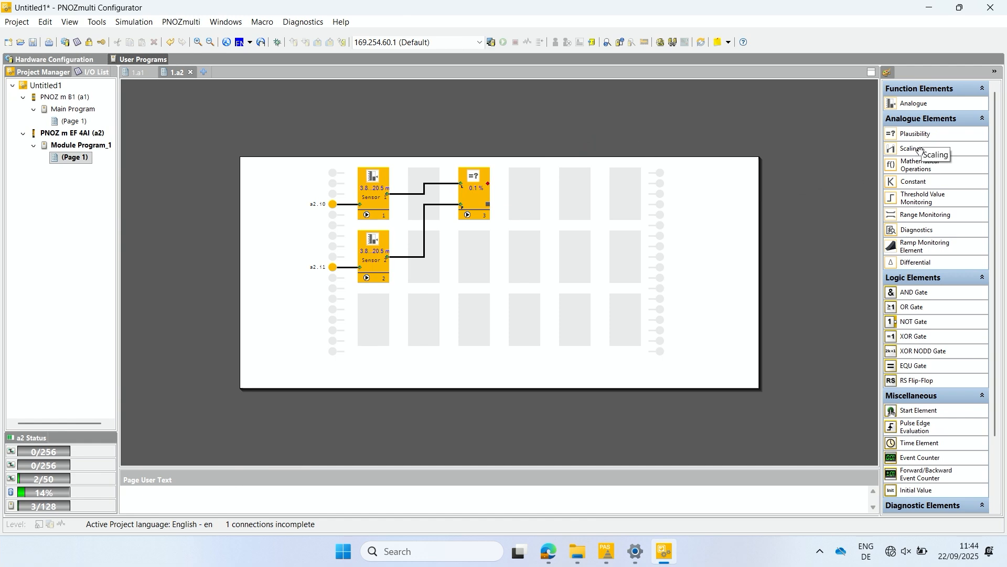
Step: Place a Scaling element beside the plausibility element and set its lower and upper input values to 4 and 20 mA
{"action": "left_click_drag", "start_coordinate": [919, 149], "coordinate": [524, 193]}
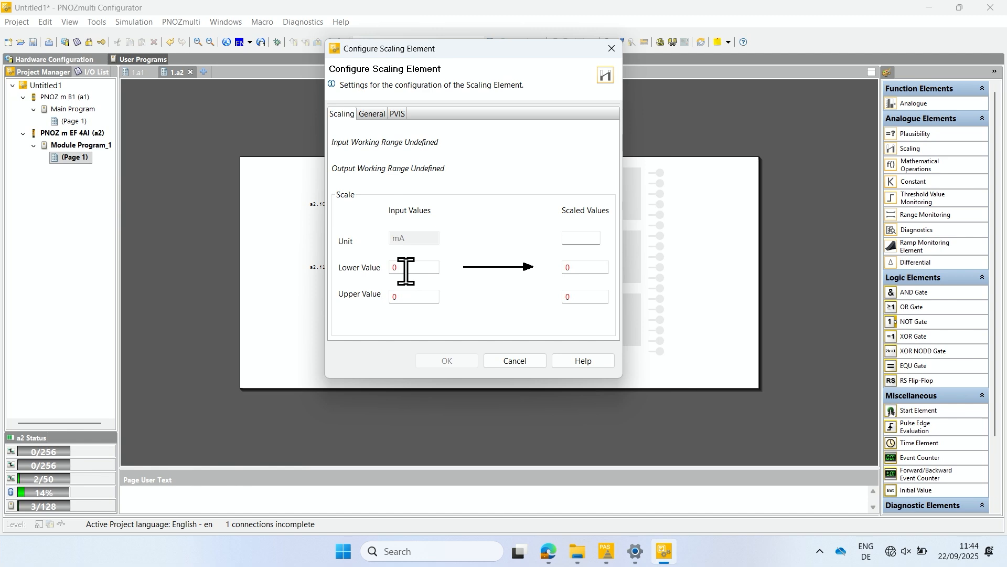
{"action": "key", "text": "BackSpace"}
{"action": "type", "text": "4"}
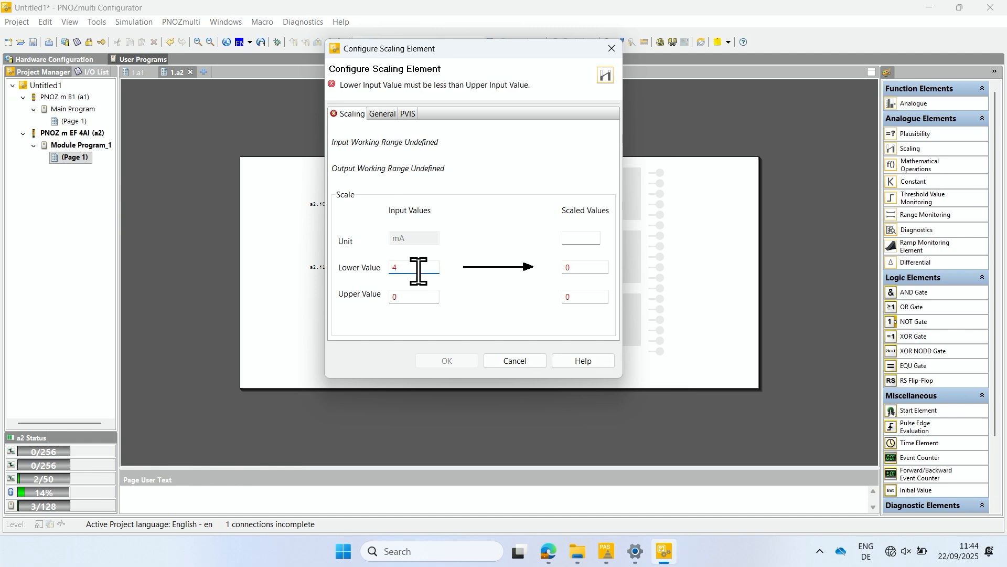
{"action": "left_click", "coordinate": [425, 297]}
{"action": "key", "text": "BackSpace"}
{"action": "type", "text": "20"}
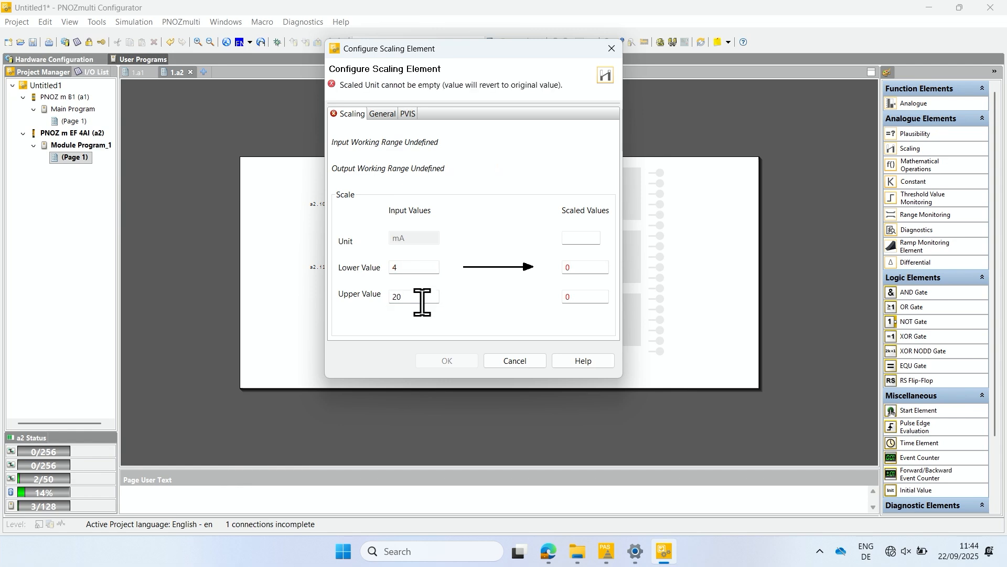
Step: Set the scaled unit to bar and the upper scaled value to 100, and connect the plausibility element's output to the scaling element
{"action": "left_click", "coordinate": [576, 237]}
{"action": "type", "text": "bar"}
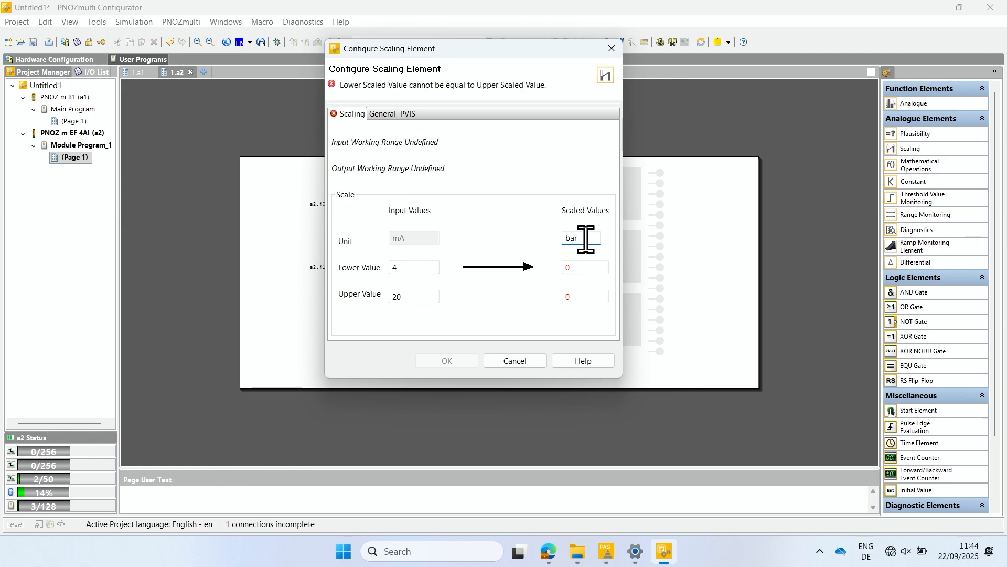
{"action": "left_click", "coordinate": [591, 300]}
{"action": "key", "text": "BackSpace"}
{"action": "type", "text": "1000"}
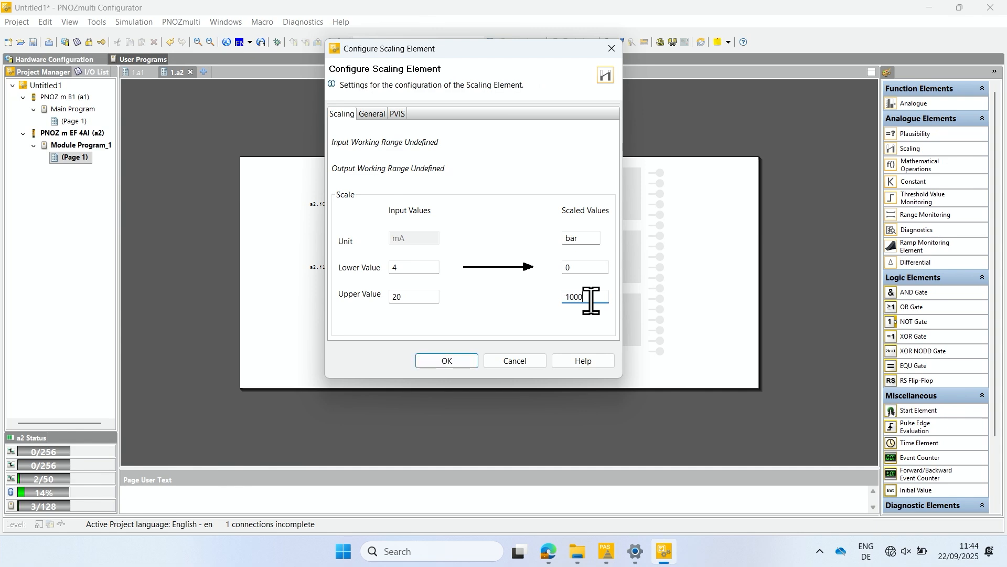
{"action": "left_click", "coordinate": [471, 358]}
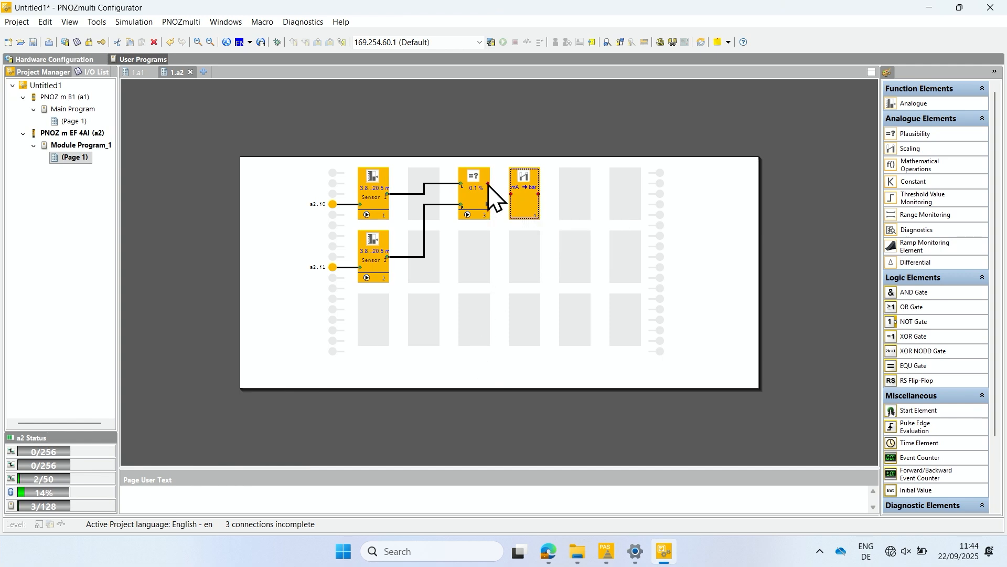
{"action": "left_click_drag", "start_coordinate": [488, 185], "coordinate": [512, 195]}
Step: Place a Ramp Monitoring element after the scaling element and choose Upper Limit as its comparison type
{"action": "left_click_drag", "start_coordinate": [924, 250], "coordinate": [576, 187]}
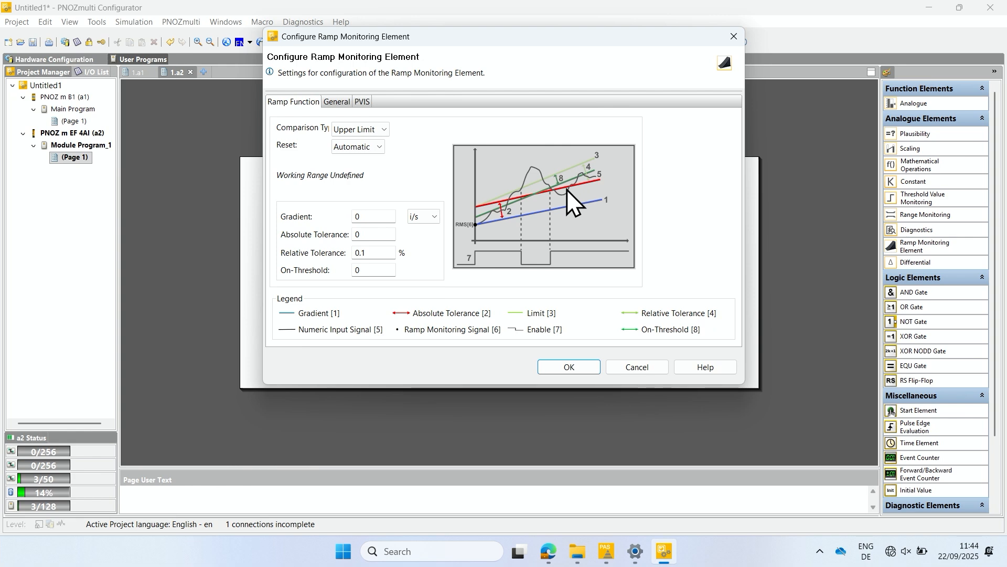
{"action": "left_click", "coordinate": [388, 131]}
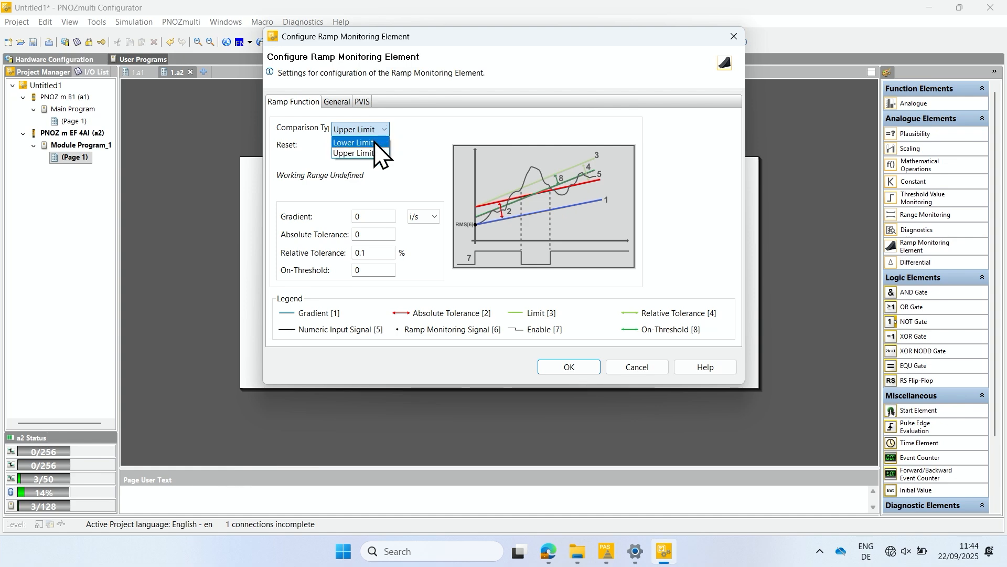
{"action": "left_click", "coordinate": [375, 143]}
{"action": "left_click", "coordinate": [376, 131]}
{"action": "left_click", "coordinate": [368, 153]}
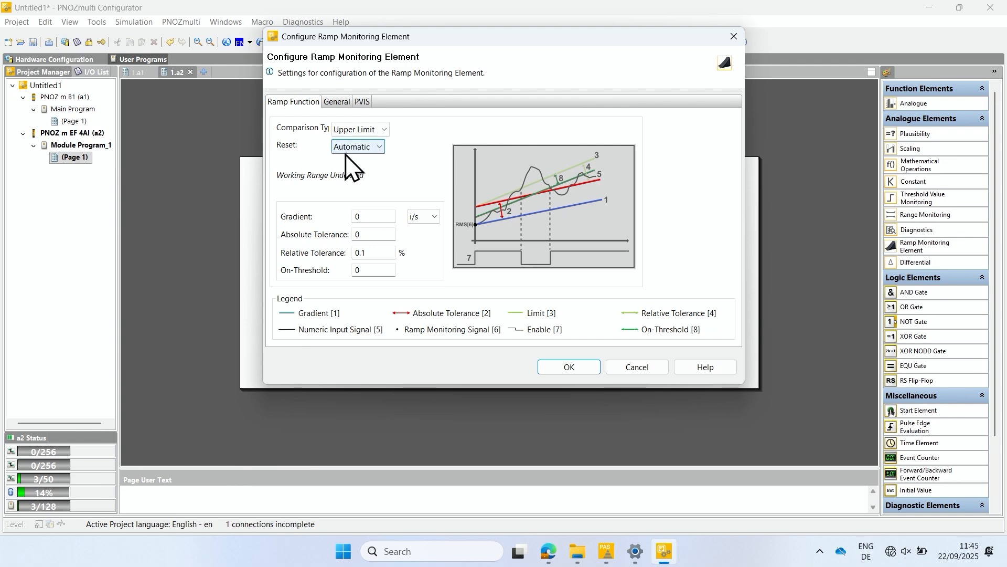
Step: Set the ramp monitoring gradient to 10 i/s and the absolute tolerance to 1, enter an on-threshold, and accept the configuration
{"action": "left_click", "coordinate": [350, 216]}
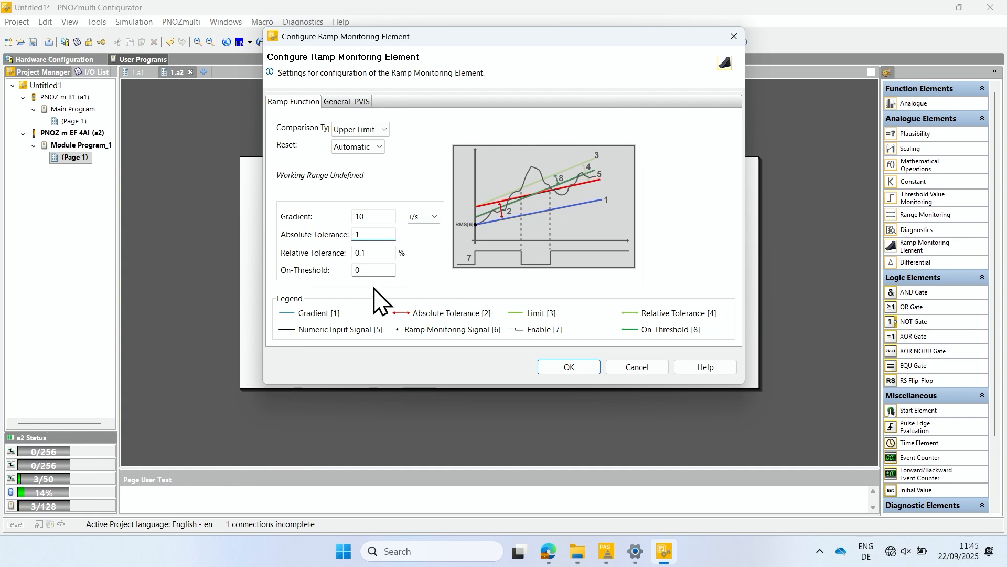
{"action": "left_click", "coordinate": [373, 271]}
{"action": "left_click_drag", "start_coordinate": [360, 270], "coordinate": [394, 269]}
{"action": "type", "text": ".5"}
{"action": "type", "text": "5"}
{"action": "left_click", "coordinate": [568, 367]}
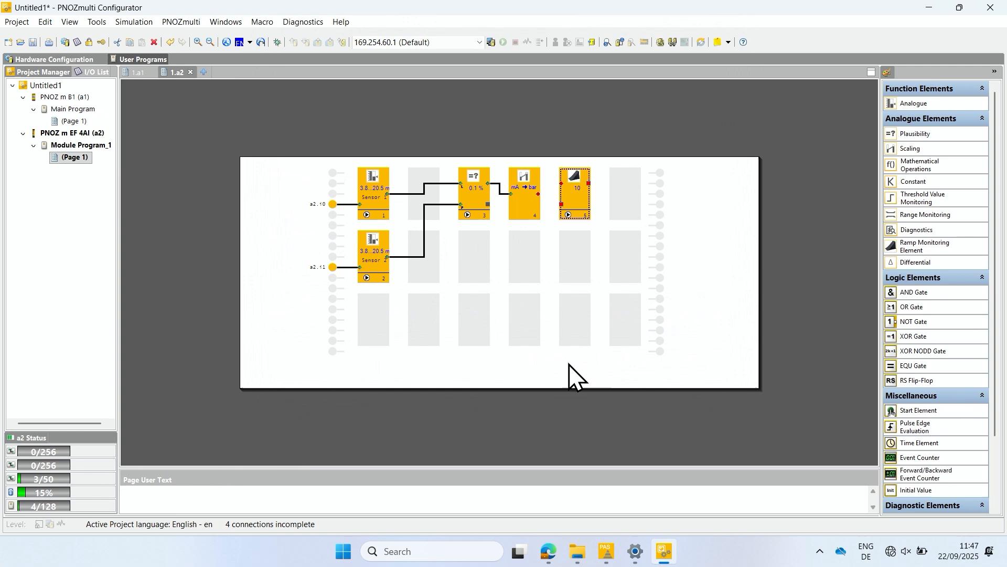
Step: Connect the scaling element's output to the ramp monitoring element and activate Module Program_1 input i0 as a program connector
{"action": "left_click", "coordinate": [539, 202]}
{"action": "left_click_drag", "start_coordinate": [545, 190], "coordinate": [562, 184]}
{"action": "double_click", "coordinate": [332, 289]}
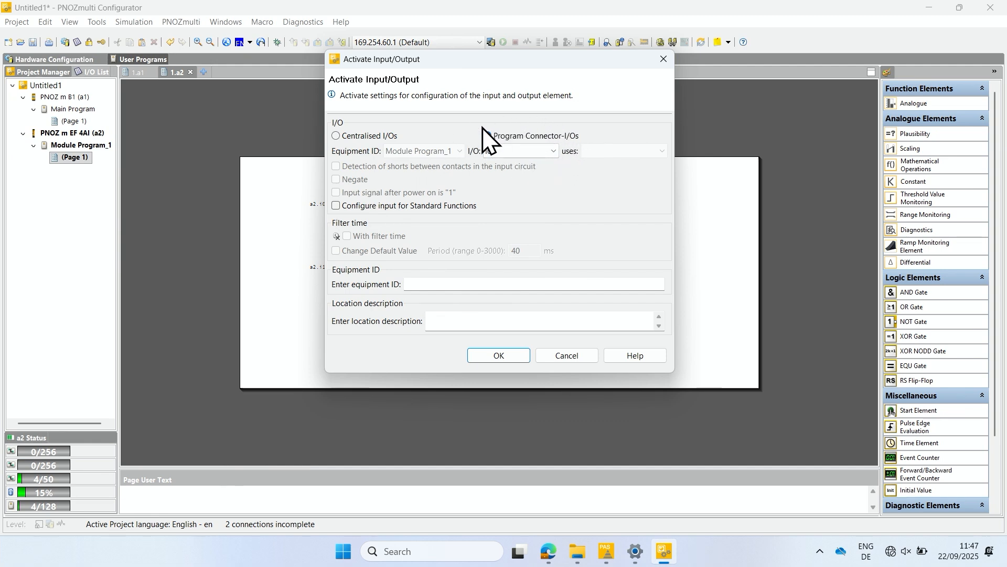
{"action": "left_click", "coordinate": [499, 355]}
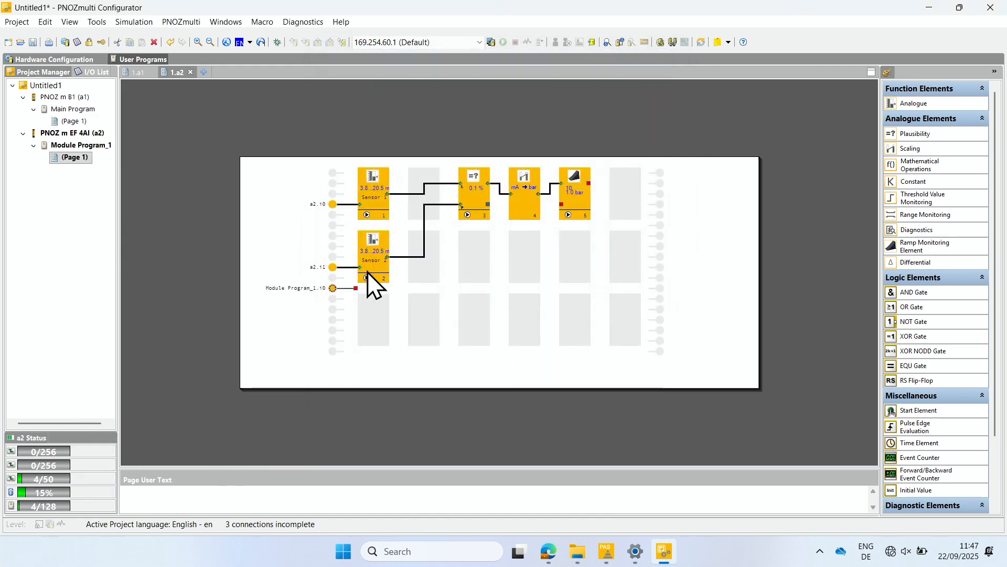
Step: Connect Module Program_1 input i0 to the ramp monitoring element, then activate program connector o0 and connect the ramp element's output to it
{"action": "mouse_move", "coordinate": [360, 287]}
{"action": "left_mouse_down"}
{"action": "mouse_move", "coordinate": [550, 228]}
{"action": "mouse_move", "coordinate": [563, 208]}
{"action": "left_mouse_up"}
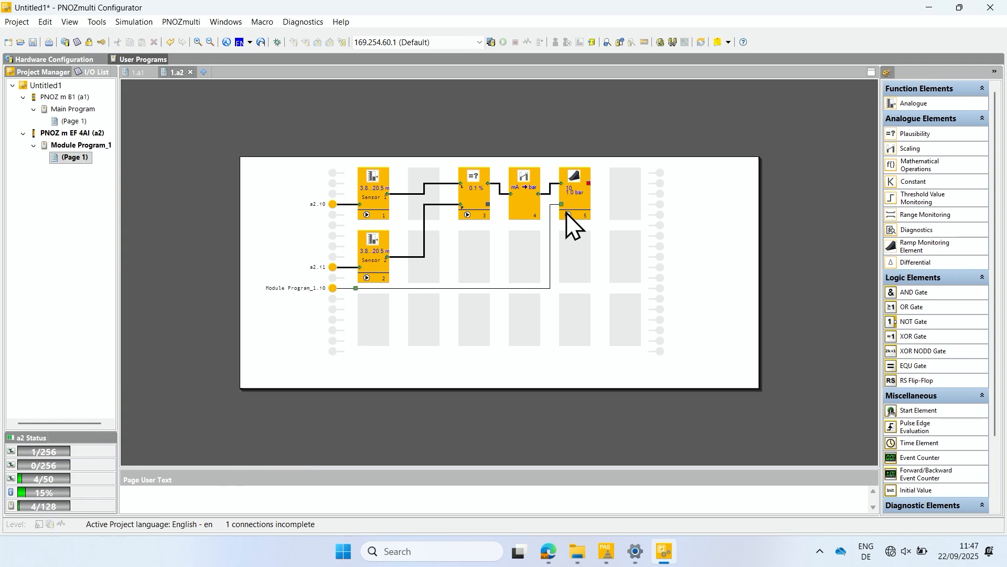
{"action": "double_click", "coordinate": [661, 183]}
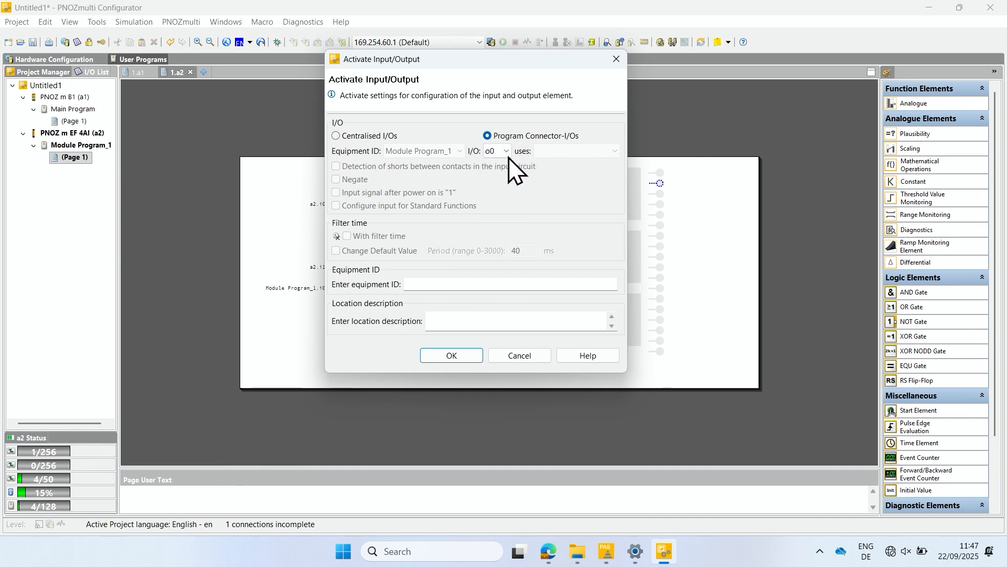
{"action": "left_click", "coordinate": [448, 355]}
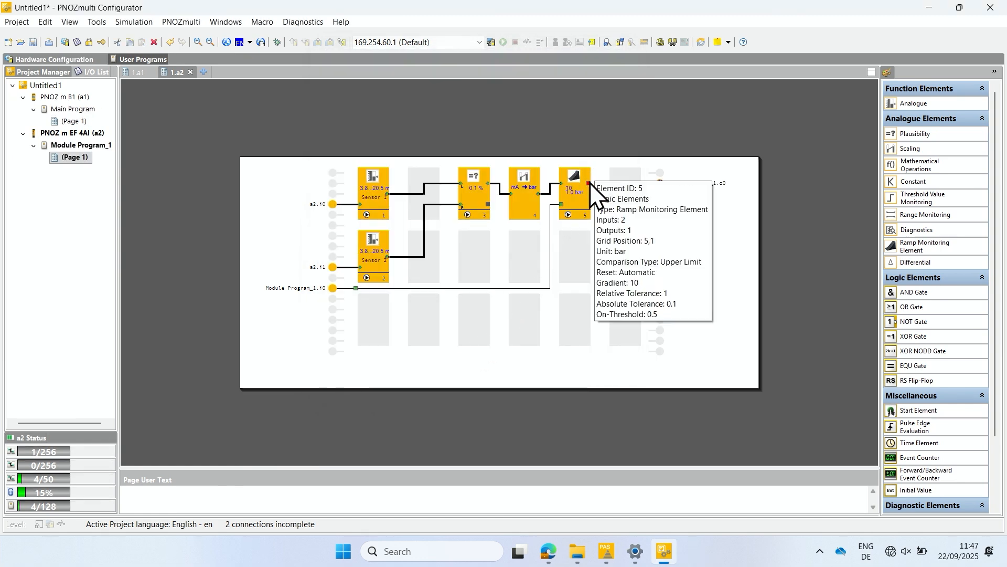
{"action": "left_click_drag", "start_coordinate": [589, 183], "coordinate": [643, 183]}
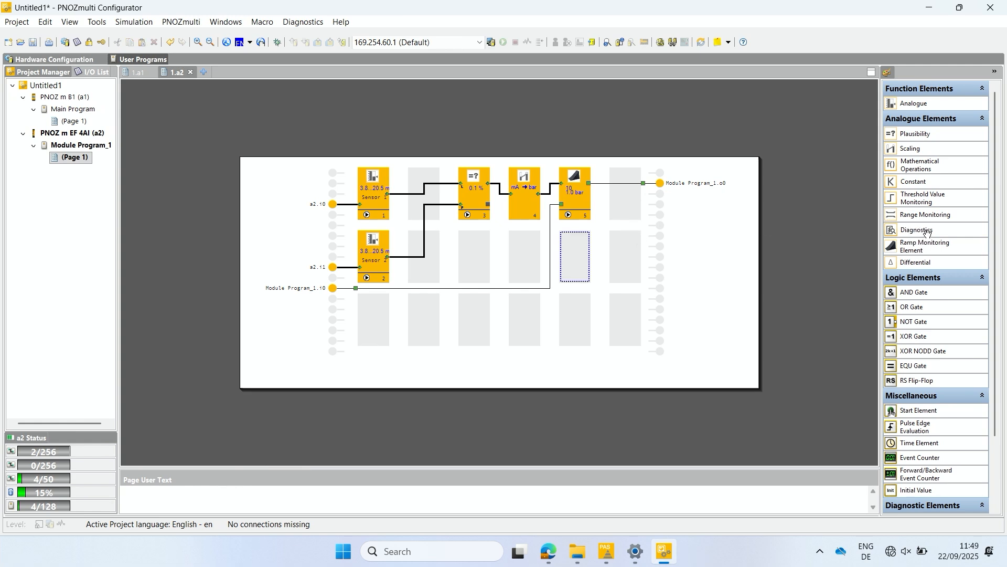
Step: Place a Diagnostics element below the ramp monitoring element with a2 data ID 1 and connect it to the scaling element's output
{"action": "left_click_drag", "start_coordinate": [927, 233], "coordinate": [575, 253]}
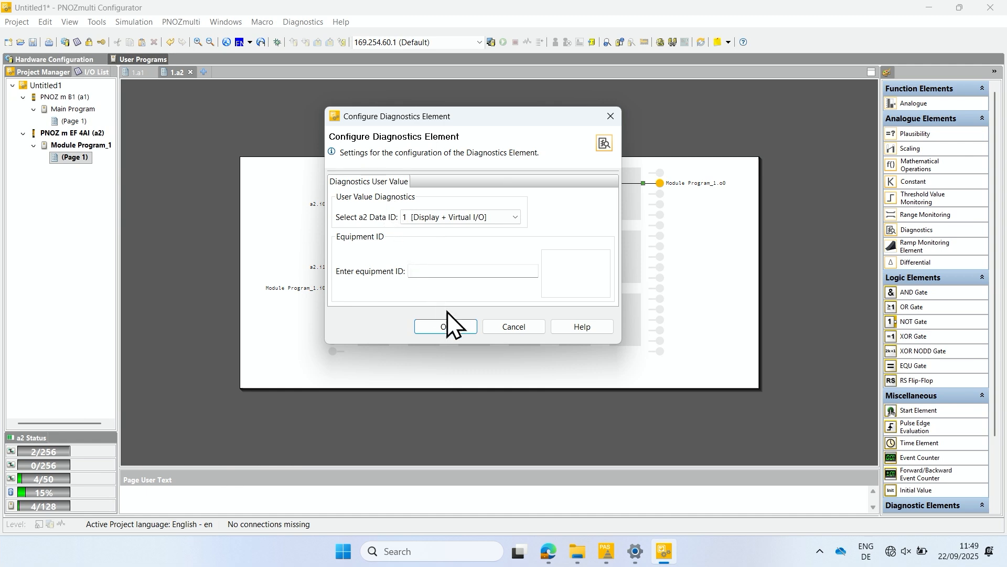
{"action": "left_click", "coordinate": [446, 326]}
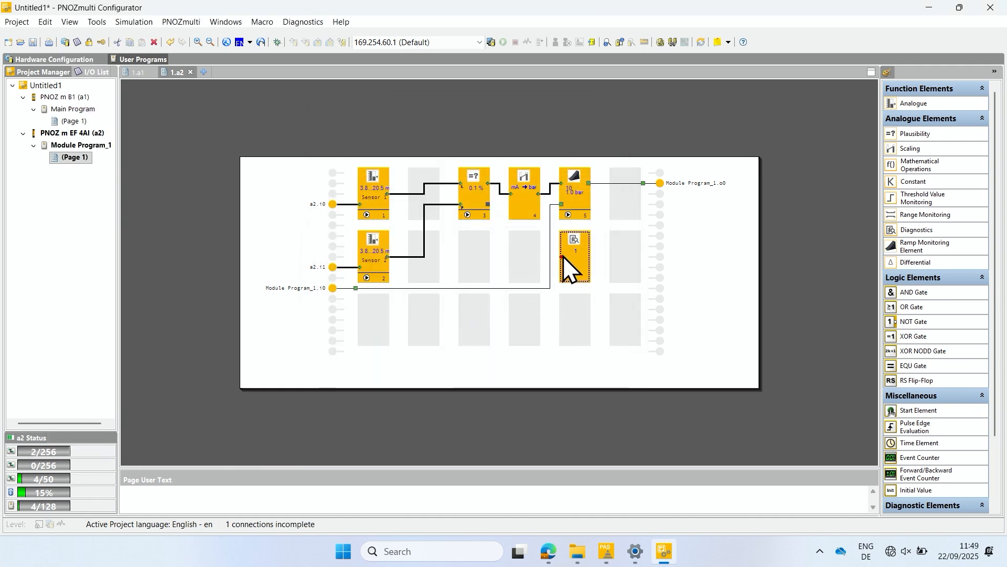
{"action": "left_click_drag", "start_coordinate": [562, 258], "coordinate": [545, 199]}
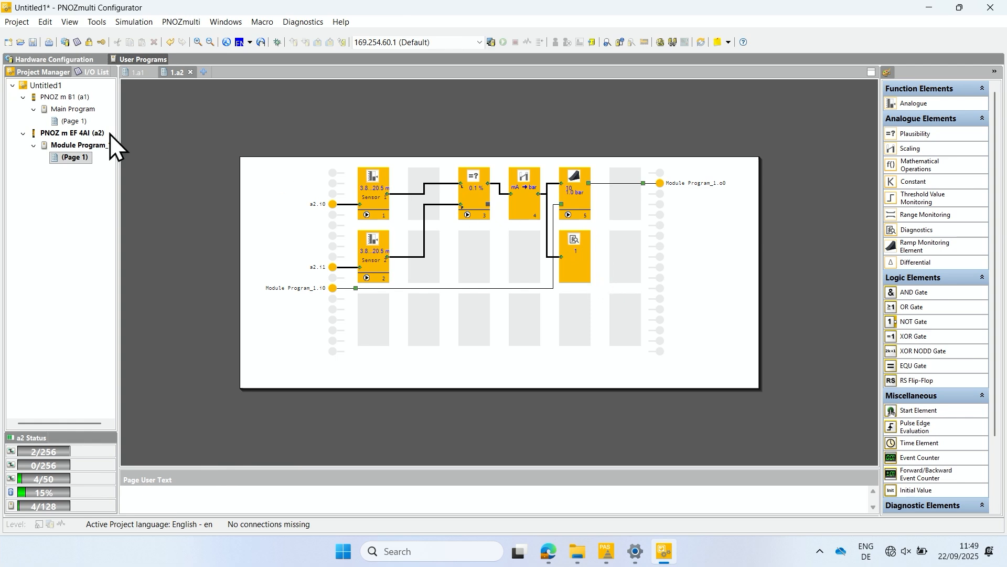
Step: On the Main Program page, place a Button element in the first grid slot with N/O switch Type 17 on input a3.i0
{"action": "left_click", "coordinate": [70, 122]}
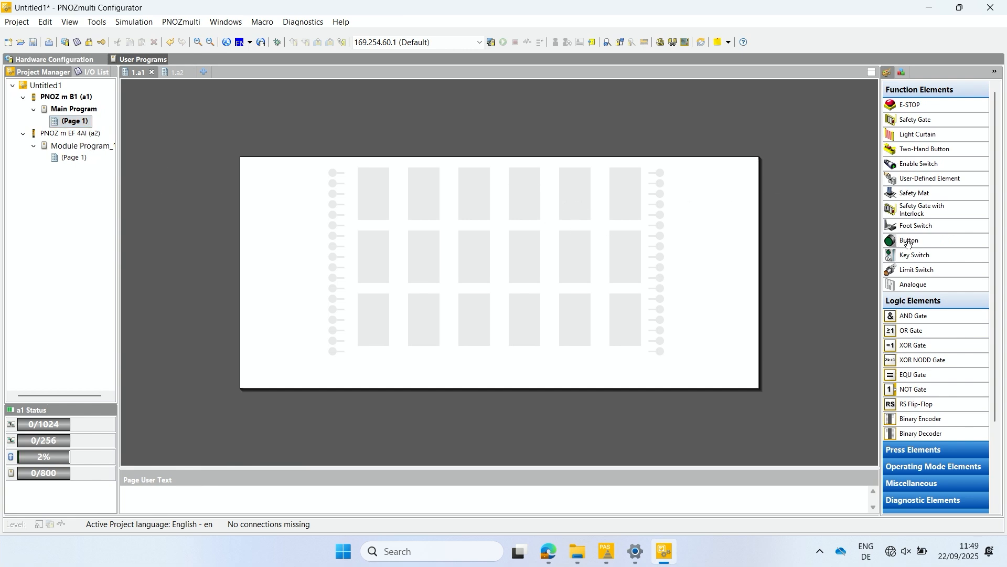
{"action": "left_click_drag", "start_coordinate": [914, 241], "coordinate": [370, 195]}
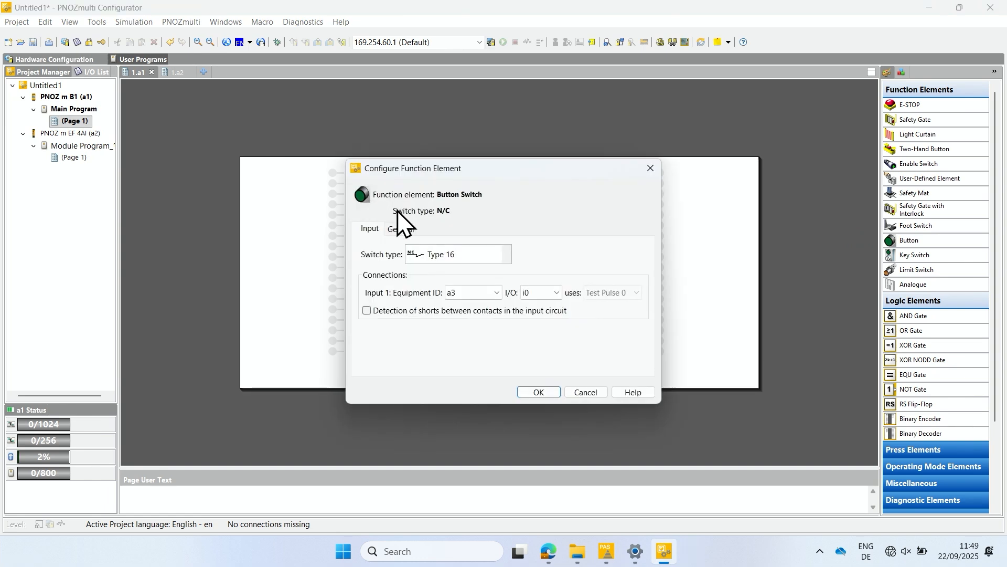
{"action": "left_click", "coordinate": [502, 255]}
{"action": "left_click", "coordinate": [457, 290]}
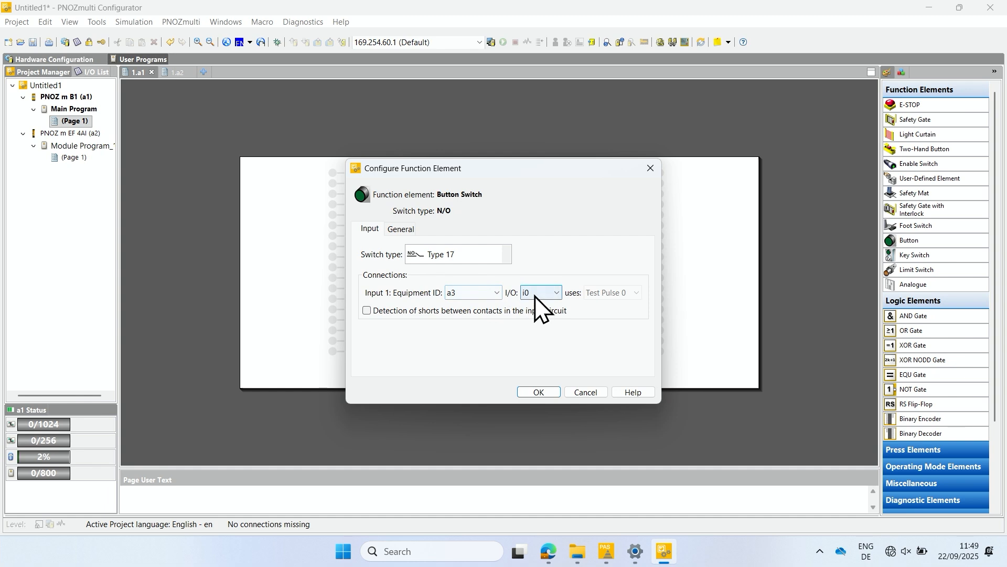
{"action": "left_click", "coordinate": [531, 393]}
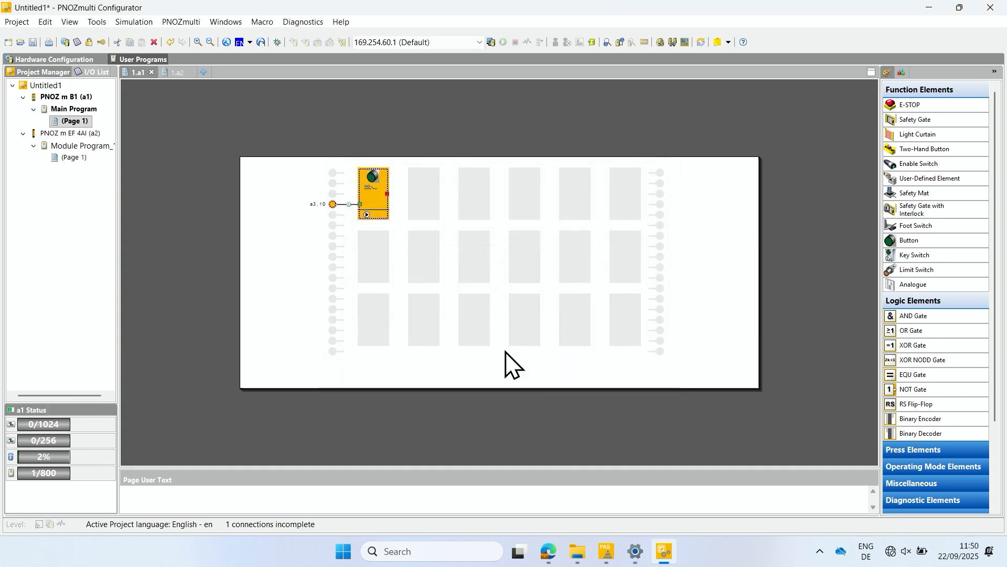
Step: Activate Module Program_1 i0 as an output-side program connector and connect the button element's output to it
{"action": "double_click", "coordinate": [660, 194]}
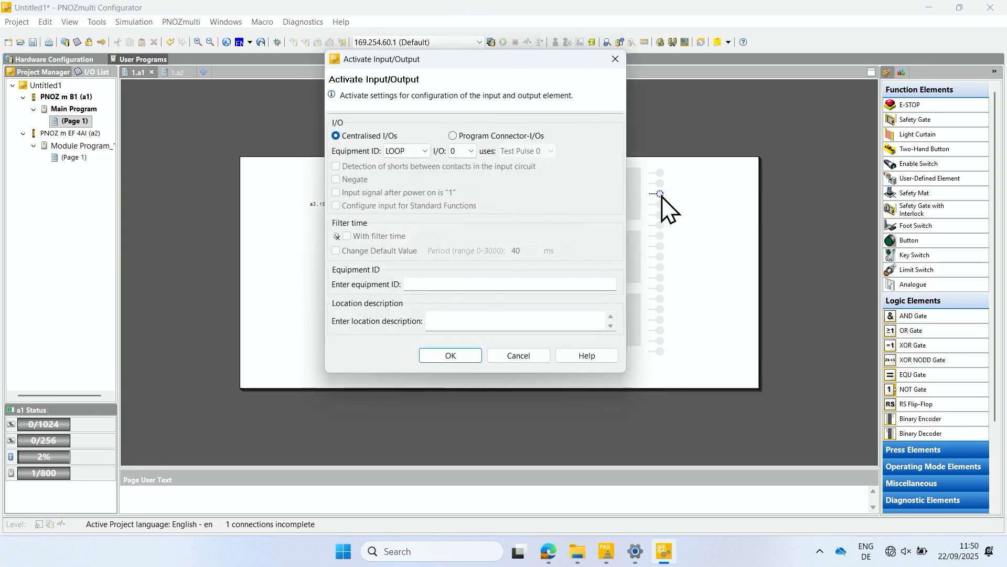
{"action": "left_click", "coordinate": [484, 137]}
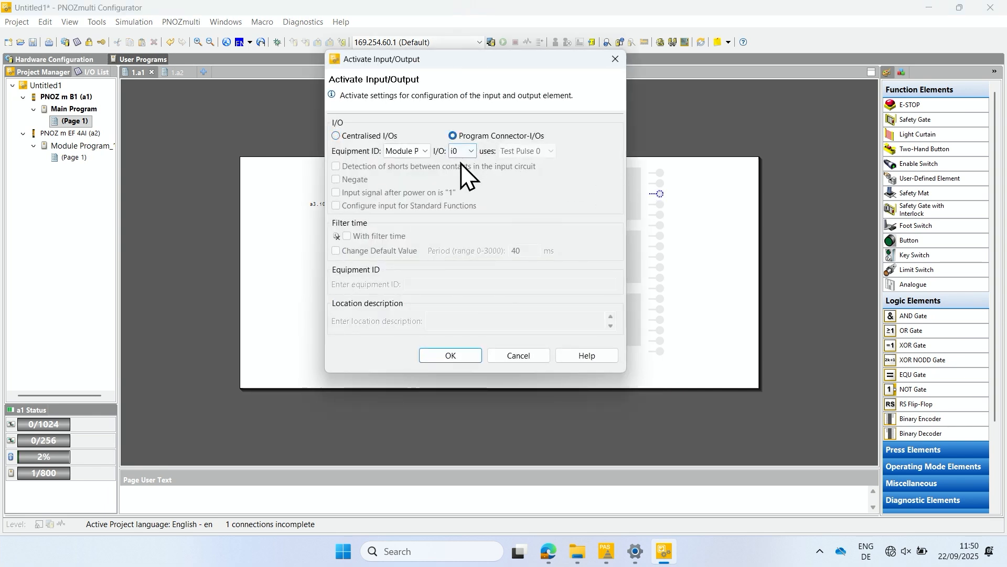
{"action": "left_click", "coordinate": [450, 356]}
{"action": "left_click_drag", "start_coordinate": [388, 194], "coordinate": [643, 194]}
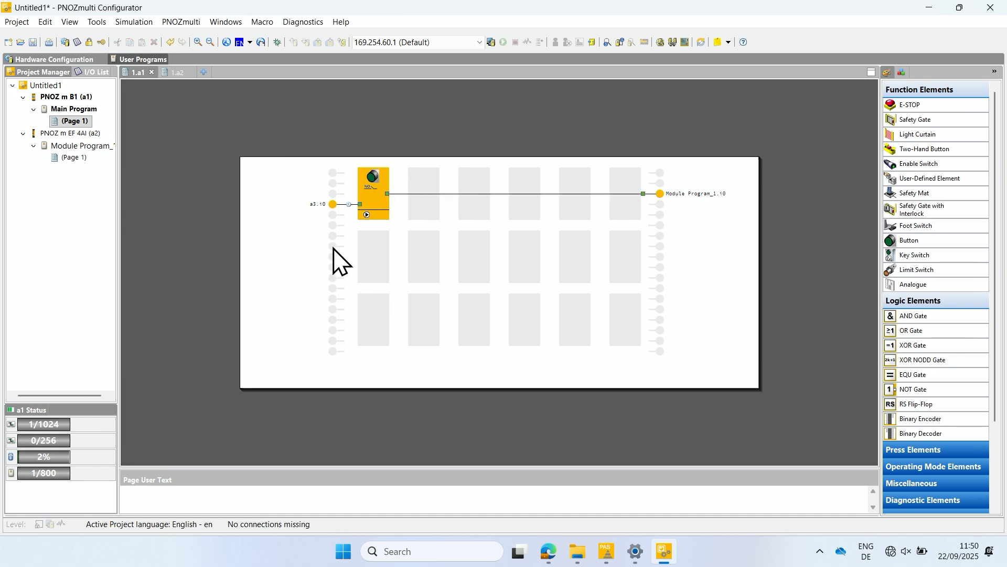
Step: Activate Module Program_1 o0 as an input-side program connector in the main program's second row
{"action": "double_click", "coordinate": [333, 268]}
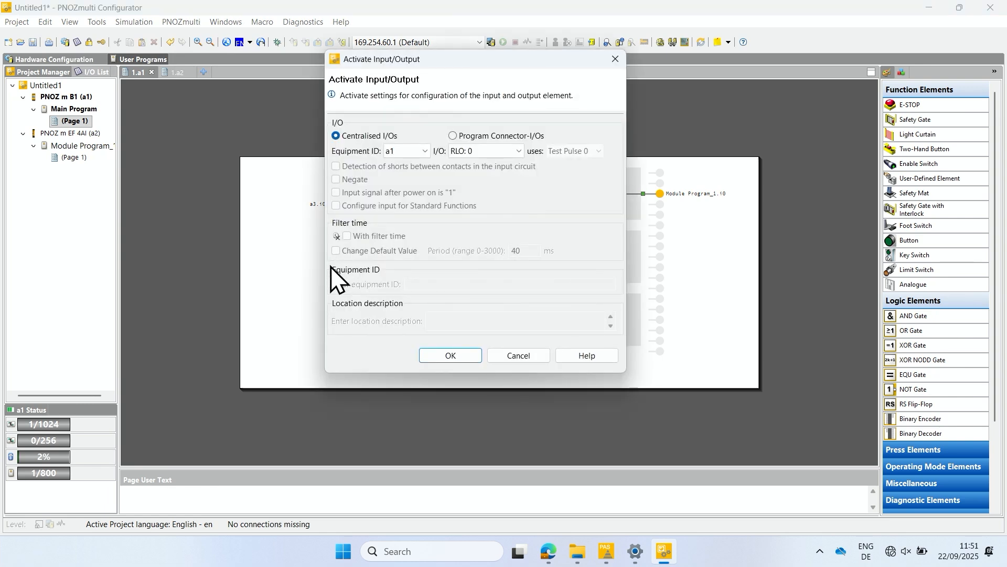
{"action": "left_click", "coordinate": [452, 136]}
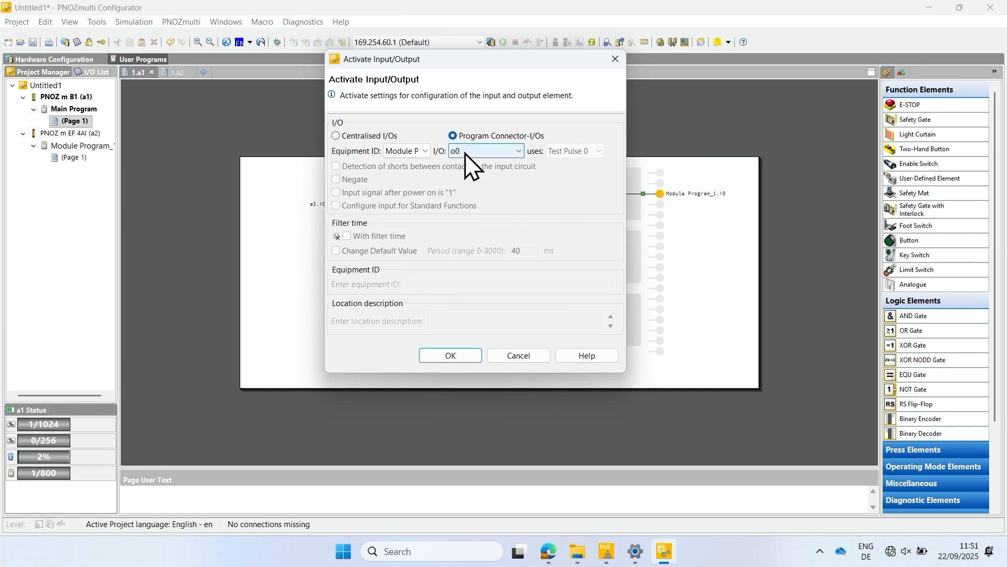
{"action": "left_click", "coordinate": [444, 355]}
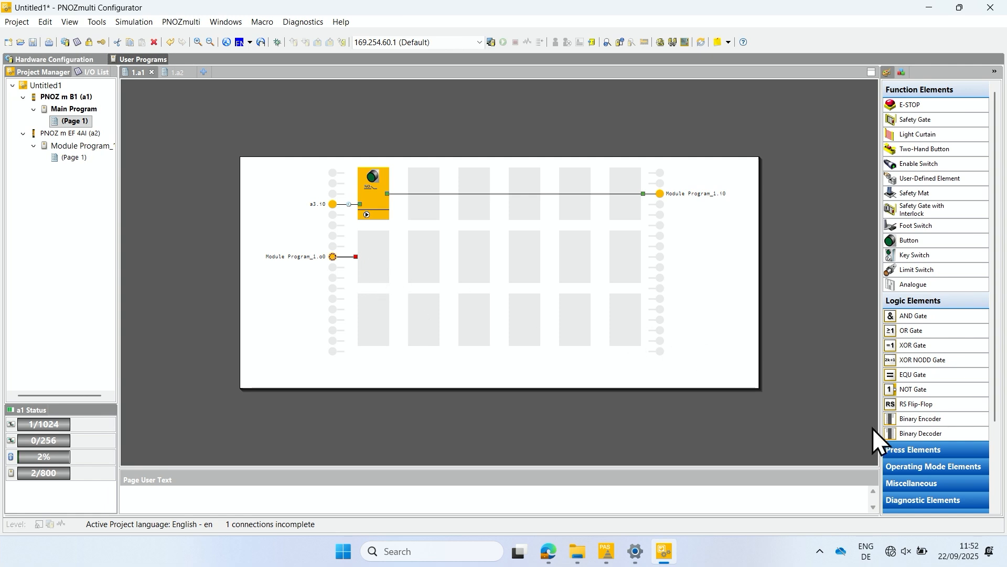
Step: Place a dual Semiconductor Output element on a3 outputs o0 and o1 and connect Module Program_1 o0 to it
{"action": "scroll", "coordinate": [919, 462], "scroll_direction": "down", "scroll_amount": 2}
{"action": "scroll", "coordinate": [919, 462], "scroll_direction": "down", "scroll_amount": 4}
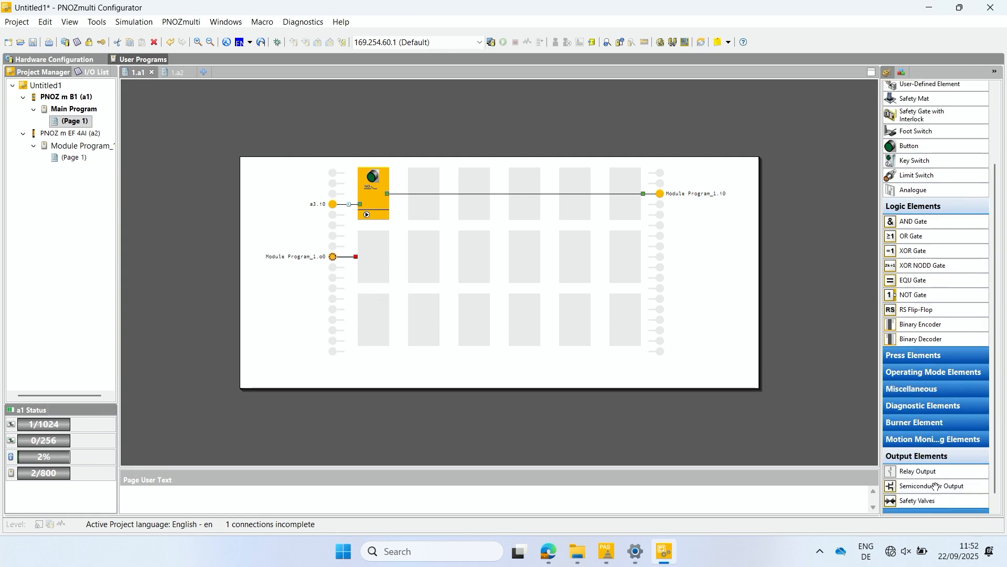
{"action": "left_click_drag", "start_coordinate": [967, 487], "coordinate": [622, 247]}
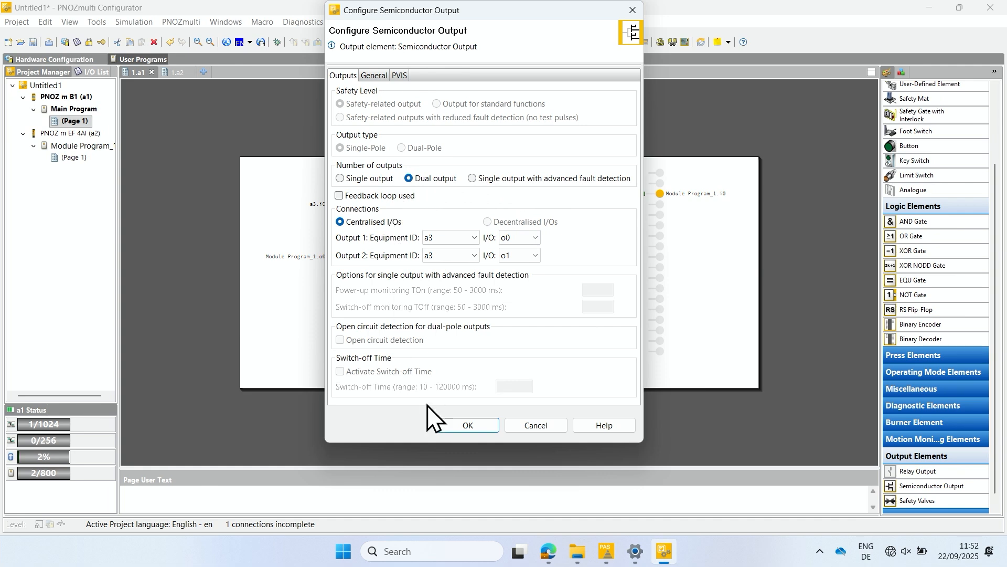
{"action": "left_click", "coordinate": [468, 425]}
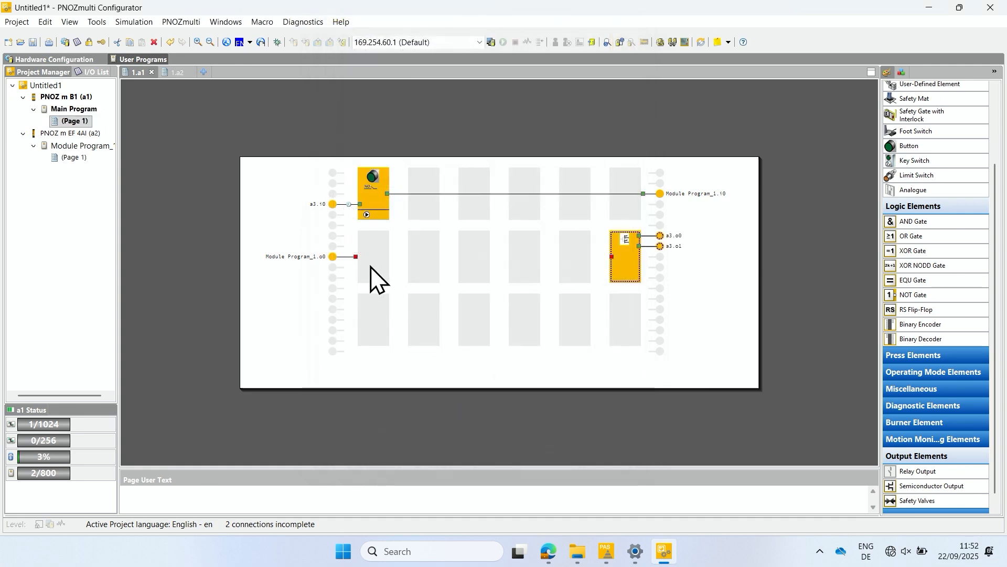
{"action": "mouse_move", "coordinate": [357, 256]}
{"action": "left_mouse_down"}
{"action": "mouse_move", "coordinate": [509, 268]}
{"action": "mouse_move", "coordinate": [612, 256]}
{"action": "left_mouse_up"}
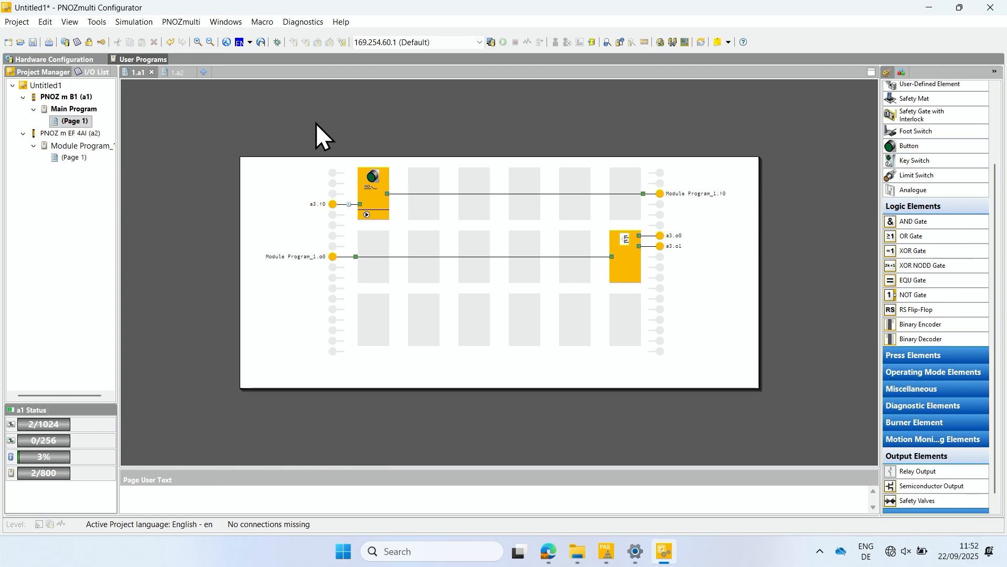
Step: Start saving the project and enter the access level passwords with their confirmations
{"action": "left_click", "coordinate": [33, 42]}
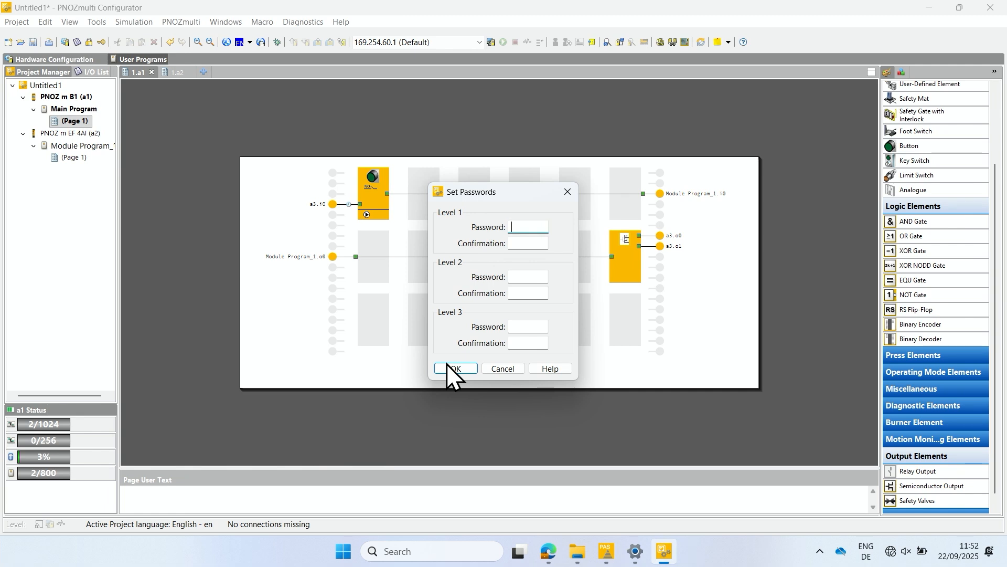
{"action": "type", "text": "1"}
{"action": "key", "text": "Tab"}
{"action": "type", "text": "1"}
{"action": "key", "text": "Tab"}
{"action": "type", "text": "2"}
{"action": "key", "text": "Tab"}
{"action": "type", "text": "2"}
{"action": "key", "text": "Tab"}
{"action": "left_click", "coordinate": [473, 369]}
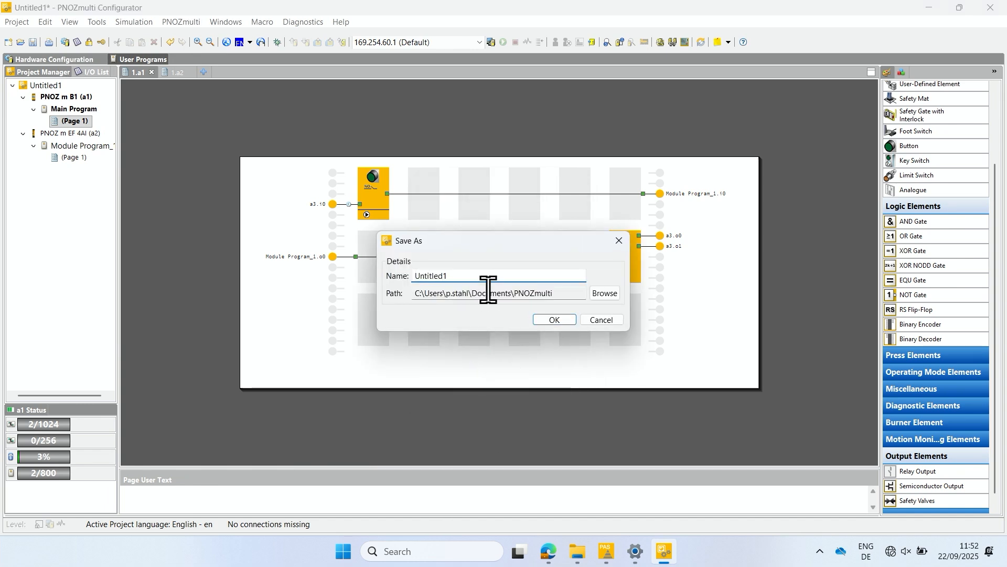
Step: Save the project under the name dynamic_test in the PNOZmulti documents folder
{"action": "left_click_drag", "start_coordinate": [479, 276], "coordinate": [414, 274]}
{"action": "type", "text": "dynamic_test"}
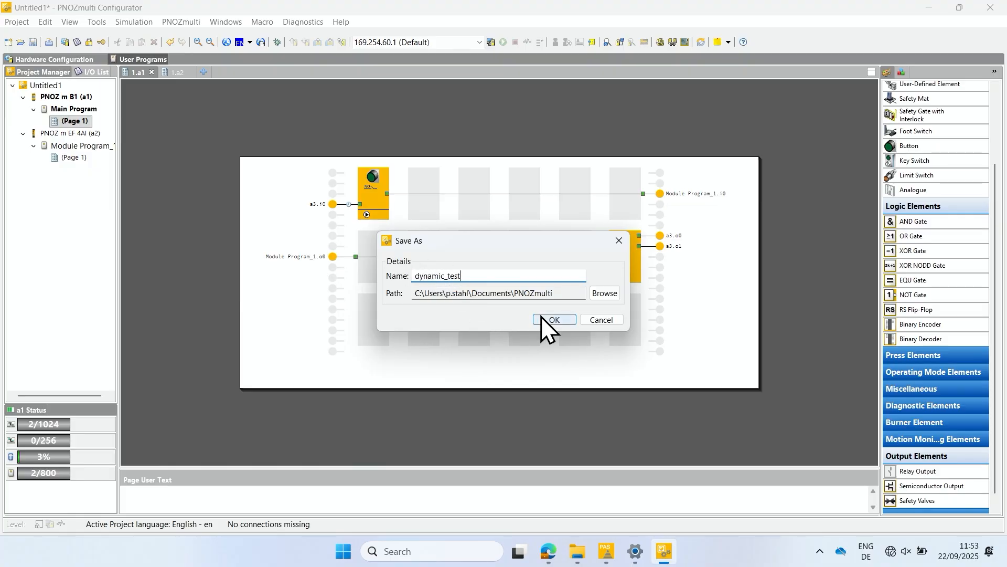
{"action": "left_click", "coordinate": [540, 317]}
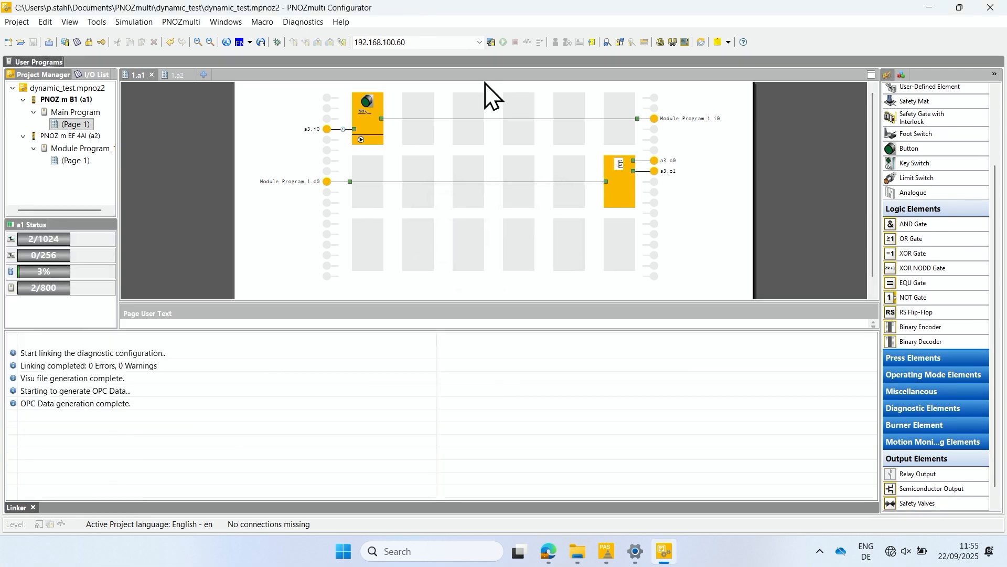
Step: Go online, download dynamic_test to the base unit's USB memory with activation, and restart the PNOZmulti
{"action": "left_click", "coordinate": [490, 42]}
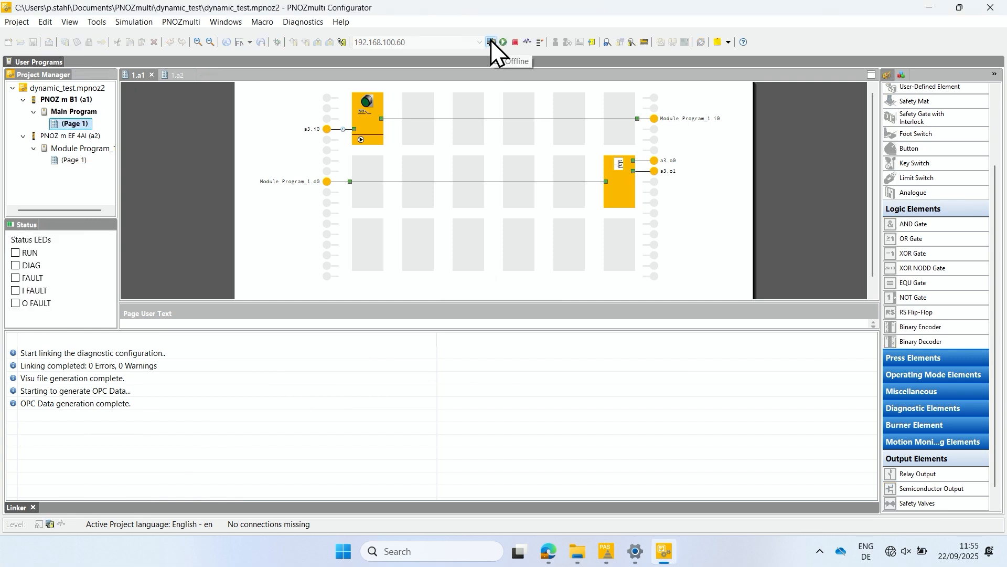
{"action": "left_click", "coordinate": [342, 42]}
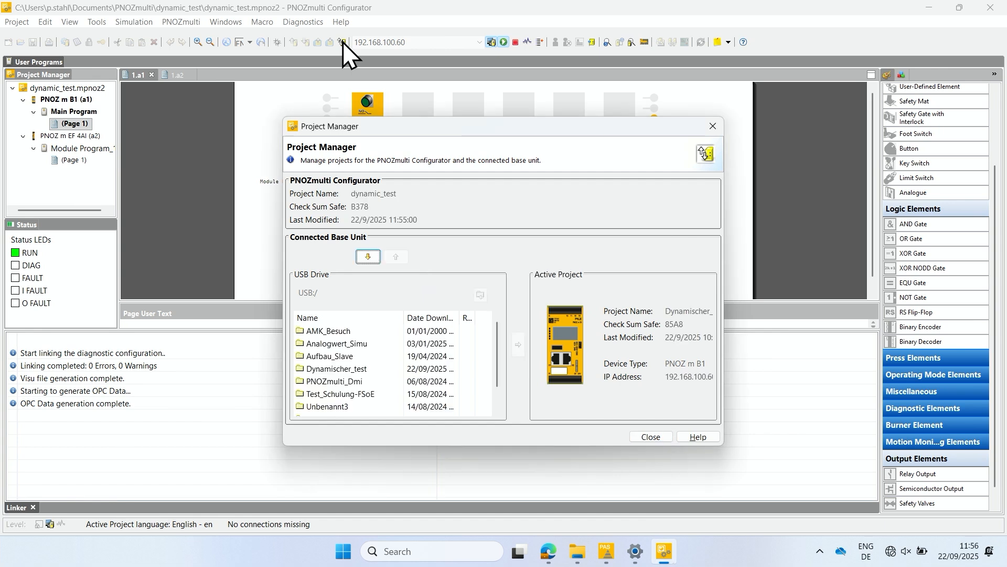
{"action": "left_click", "coordinate": [368, 256]}
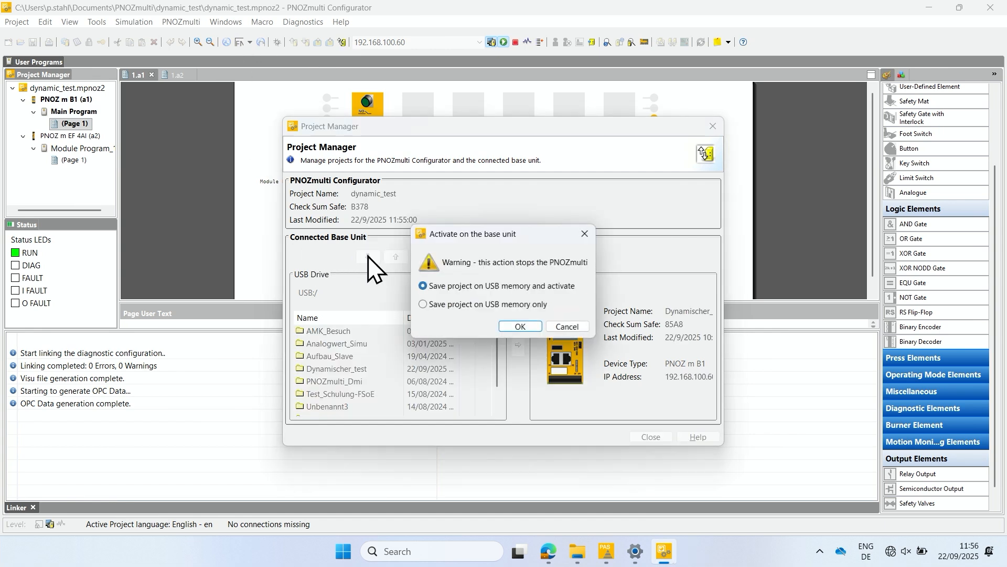
{"action": "left_click", "coordinate": [519, 323]}
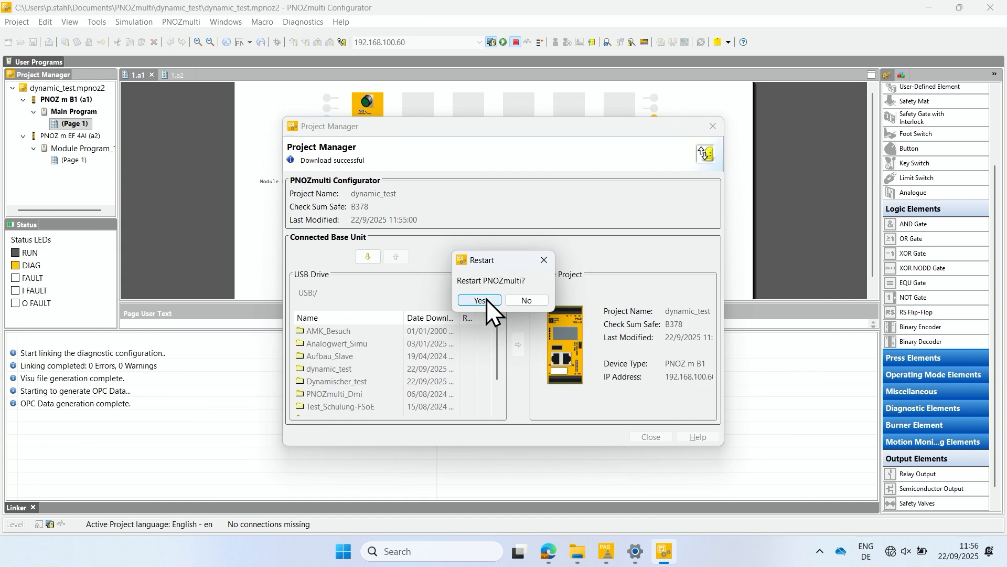
{"action": "left_click", "coordinate": [486, 299]}
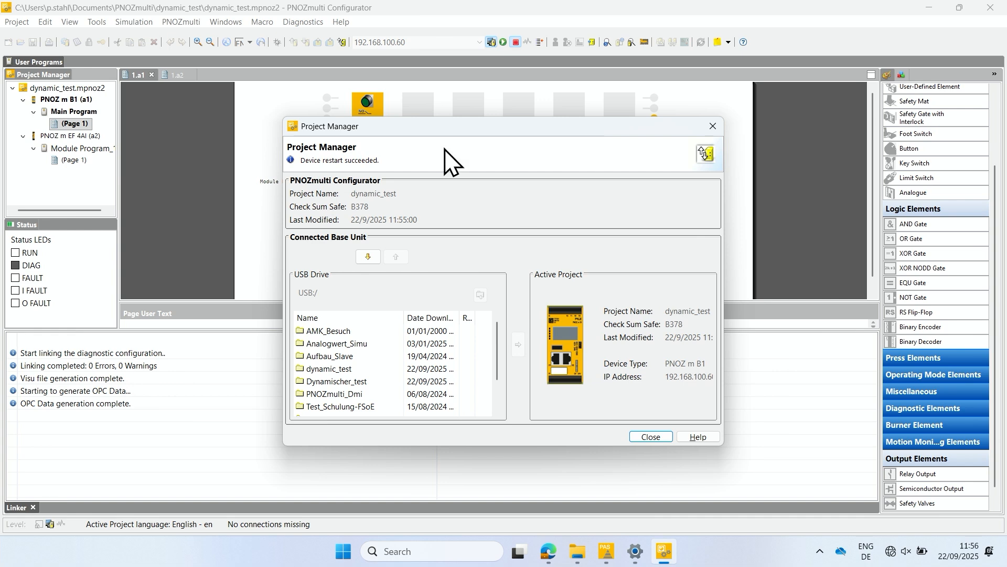
{"action": "left_click", "coordinate": [712, 127]}
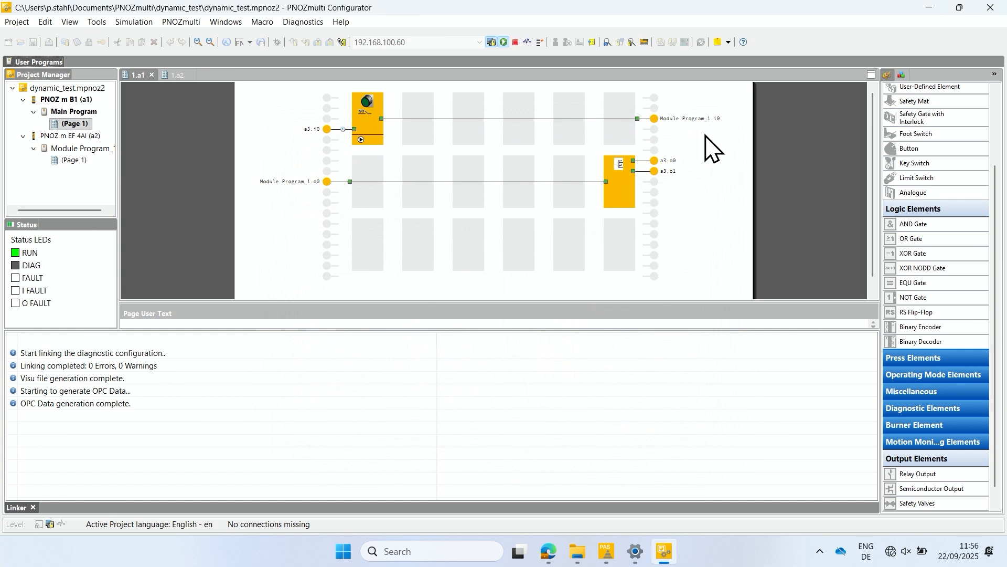
Step: Start the power flow display on Module Program_1's page and add the outputs of Sensor 1, Sensor 2 and the scaling element to the variable list
{"action": "left_click", "coordinate": [71, 159]}
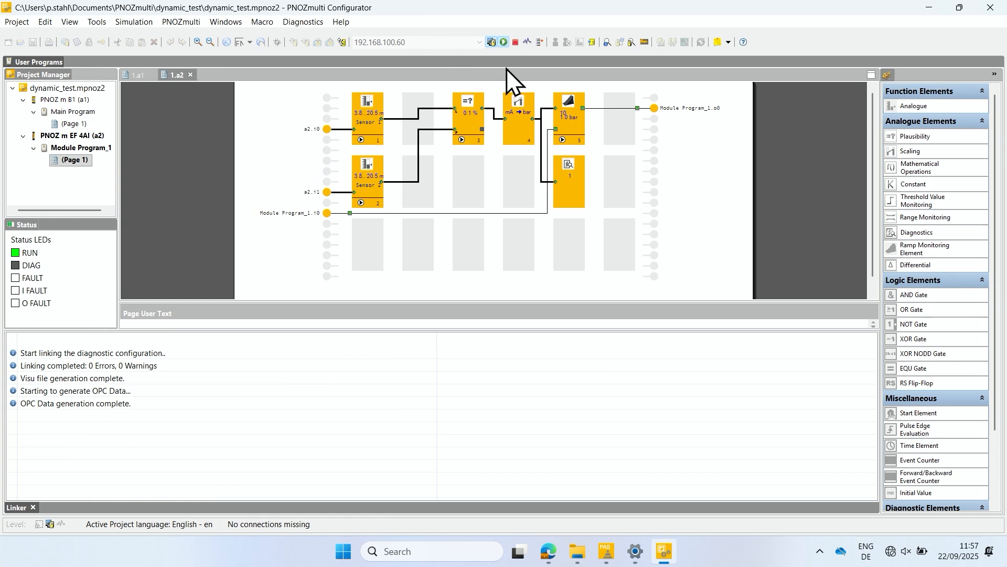
{"action": "left_click", "coordinate": [526, 43]}
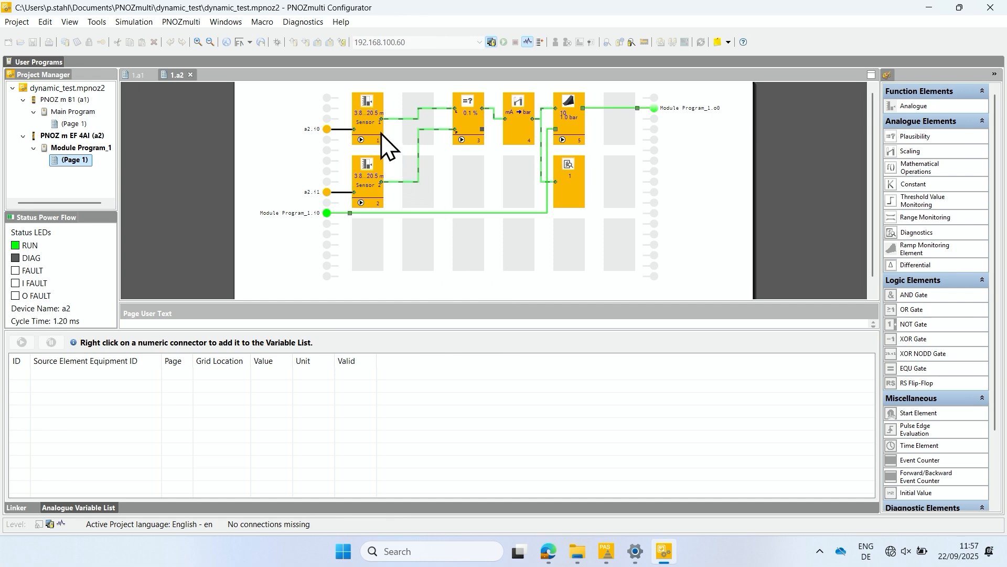
{"action": "mouse_move", "coordinate": [381, 120]}
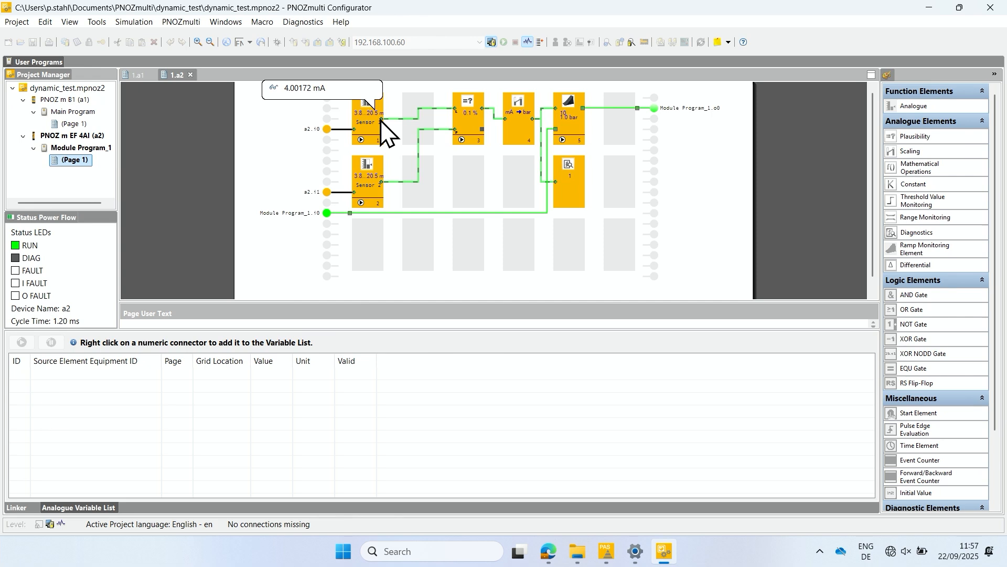
{"action": "right_click", "coordinate": [382, 120]}
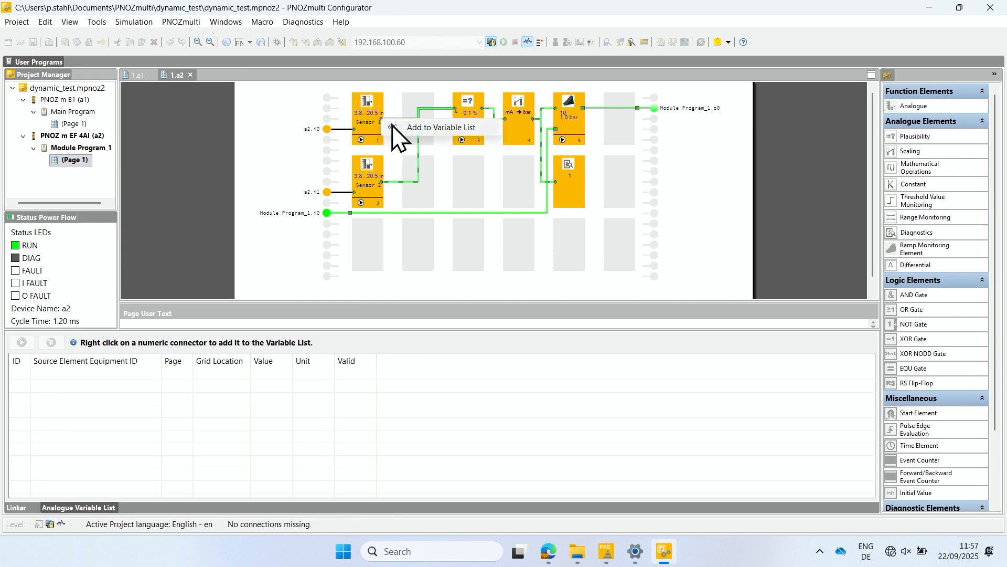
{"action": "left_click", "coordinate": [395, 127]}
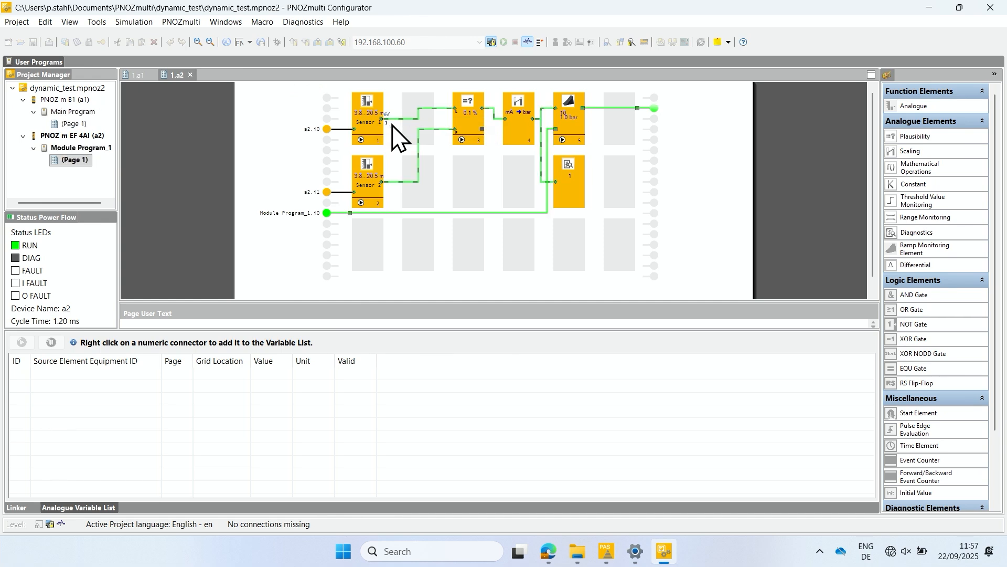
{"action": "right_click", "coordinate": [382, 181]}
{"action": "left_click", "coordinate": [399, 189]}
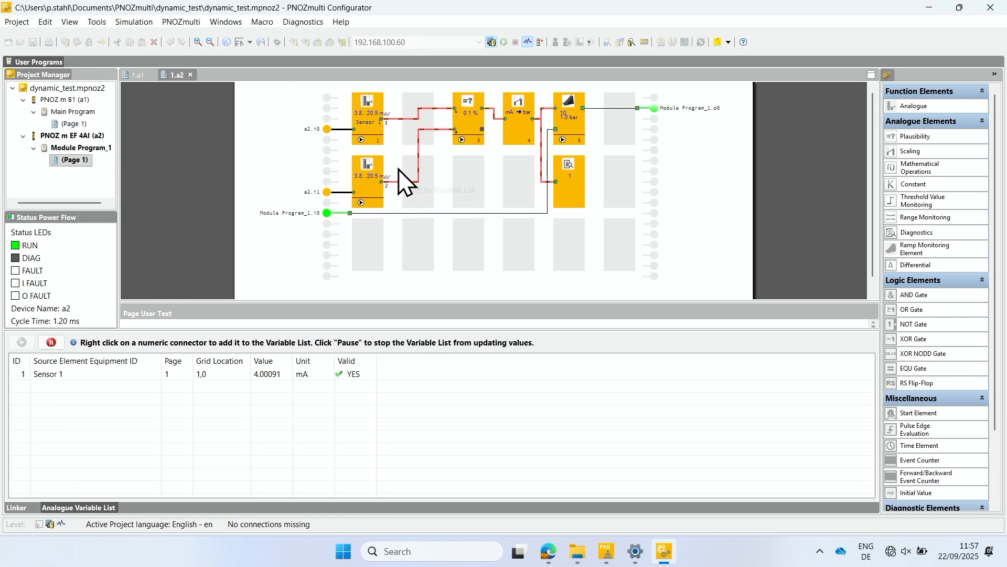
{"action": "right_click", "coordinate": [535, 120]}
{"action": "left_click", "coordinate": [551, 128]}
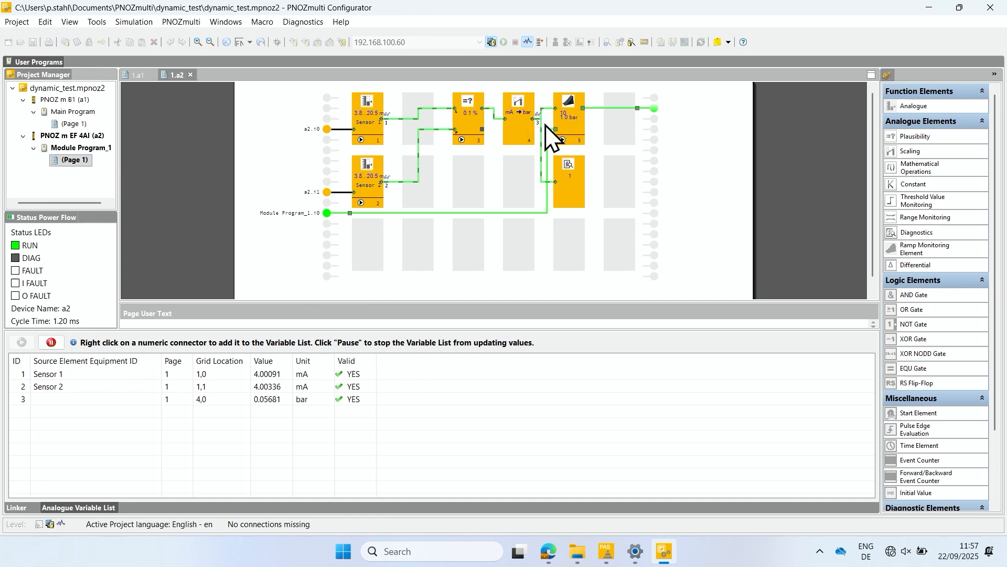